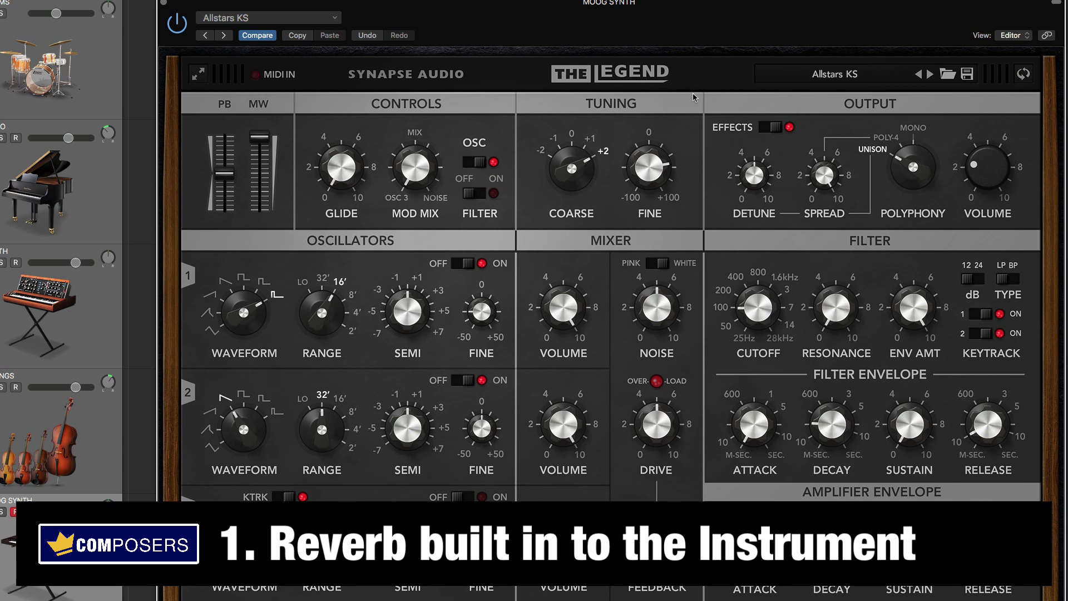
# - Examine the synth's simulation options and effects page, including its built-in reverb controls, and return to the main panel
pyautogui.click(1024, 74)
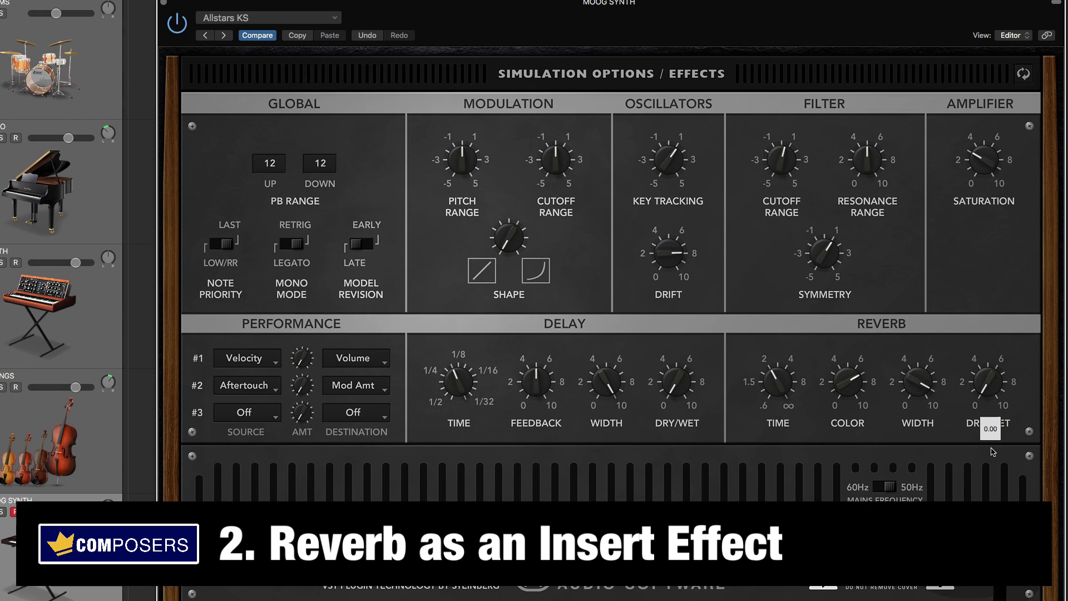
pyautogui.click(1022, 75)
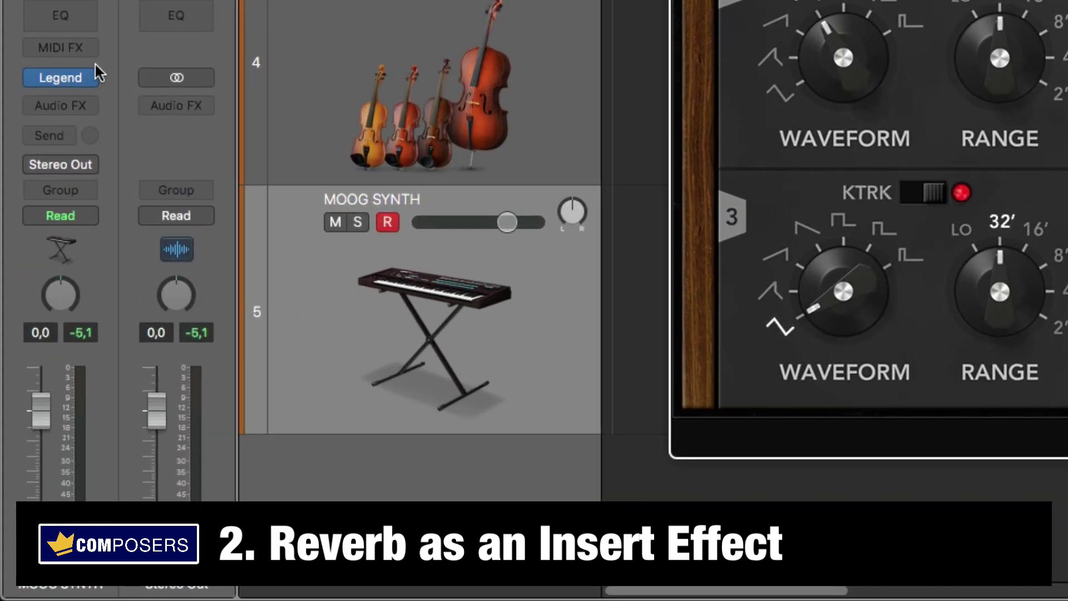
# - Insert a stereo ChromaVerb as an audio effect on the MOOG SYNTH channel and choose the Concert Hall room type
pyautogui.click(84, 107)
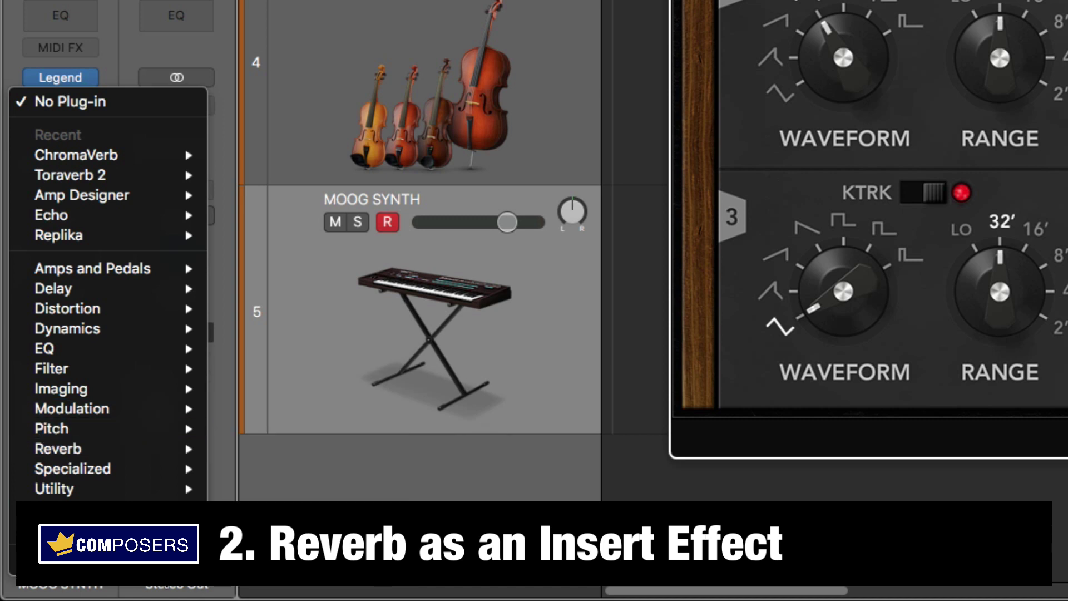
pyautogui.moveTo(83, 564)
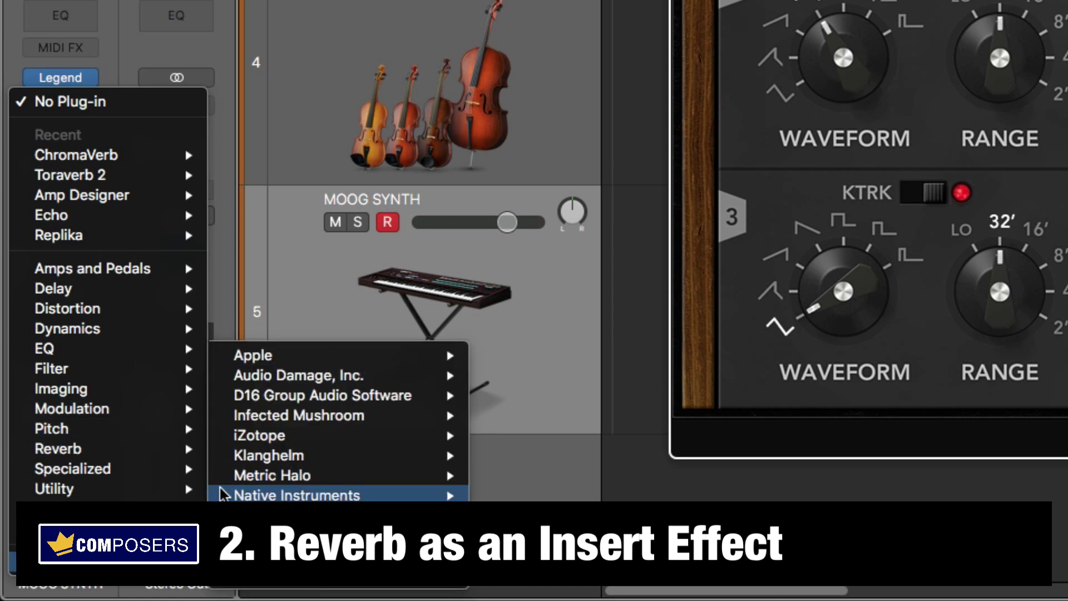
pyautogui.moveTo(148, 452)
pyautogui.moveTo(300, 448)
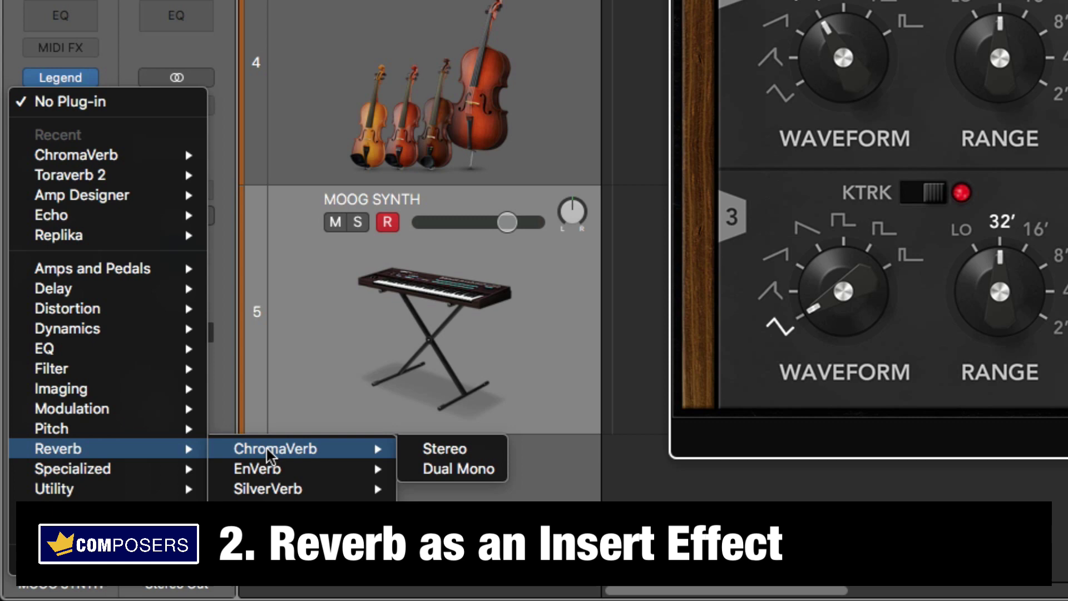
pyautogui.click(422, 447)
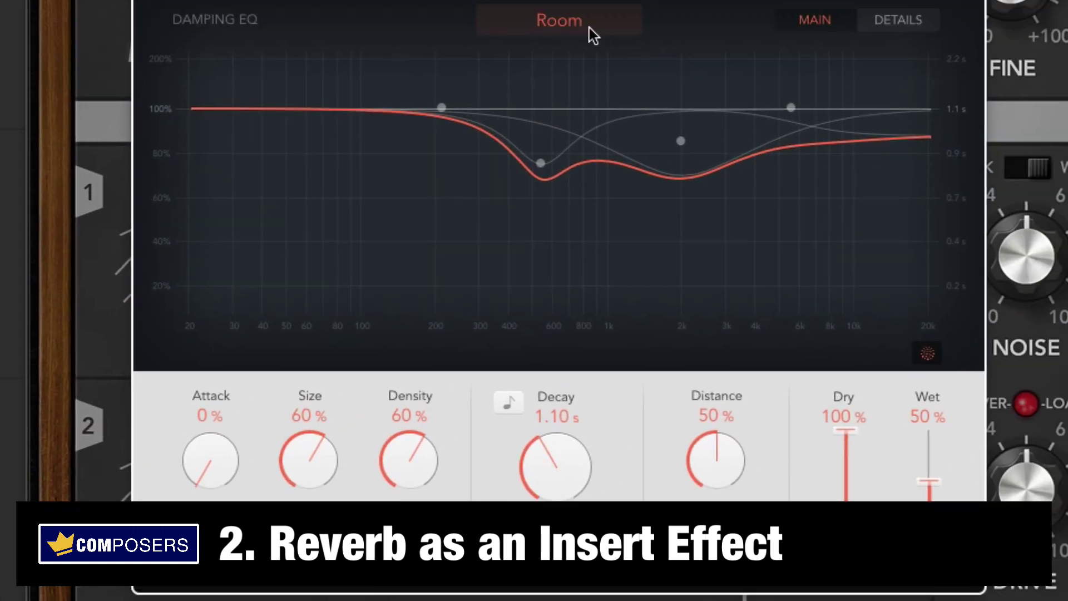
pyautogui.click(588, 27)
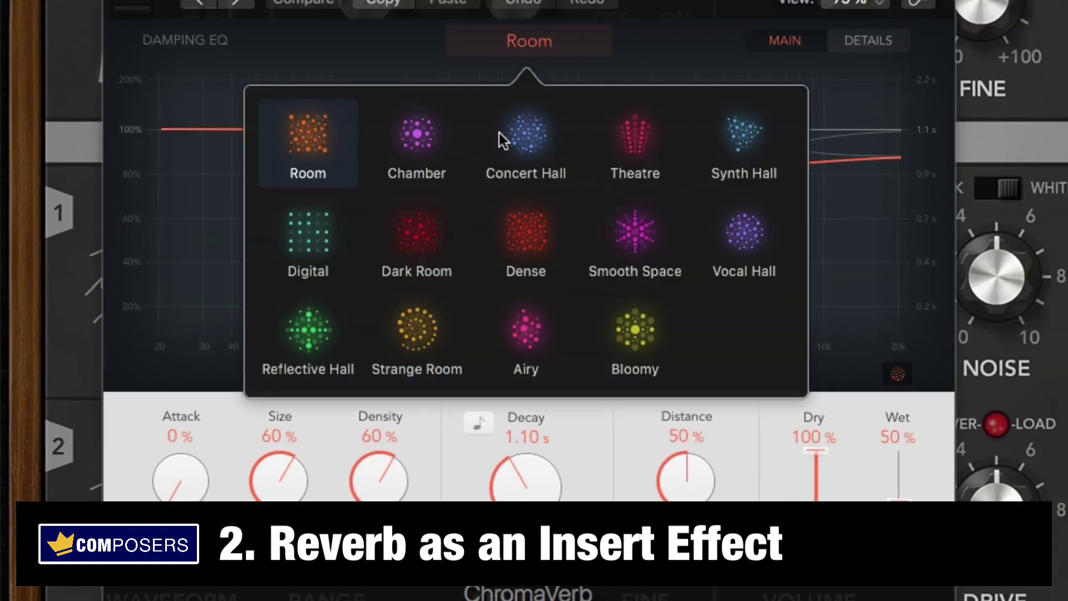
pyautogui.click(526, 145)
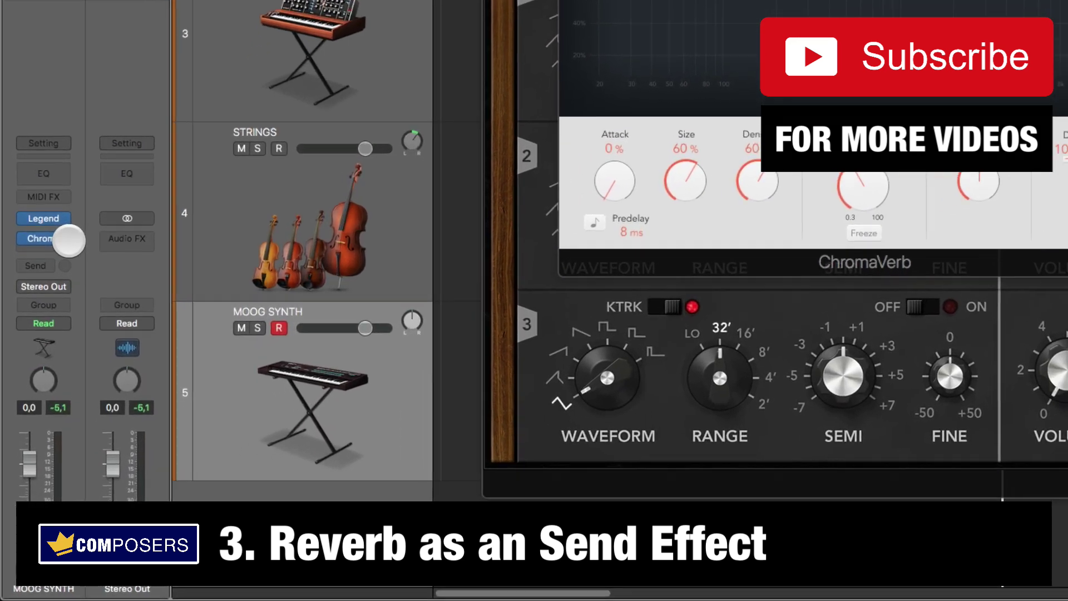
# - Remove the ChromaVerb insert from the MOOG SYNTH channel and close the plug-in windows
pyautogui.click(30, 414)
pyautogui.click(91, 137)
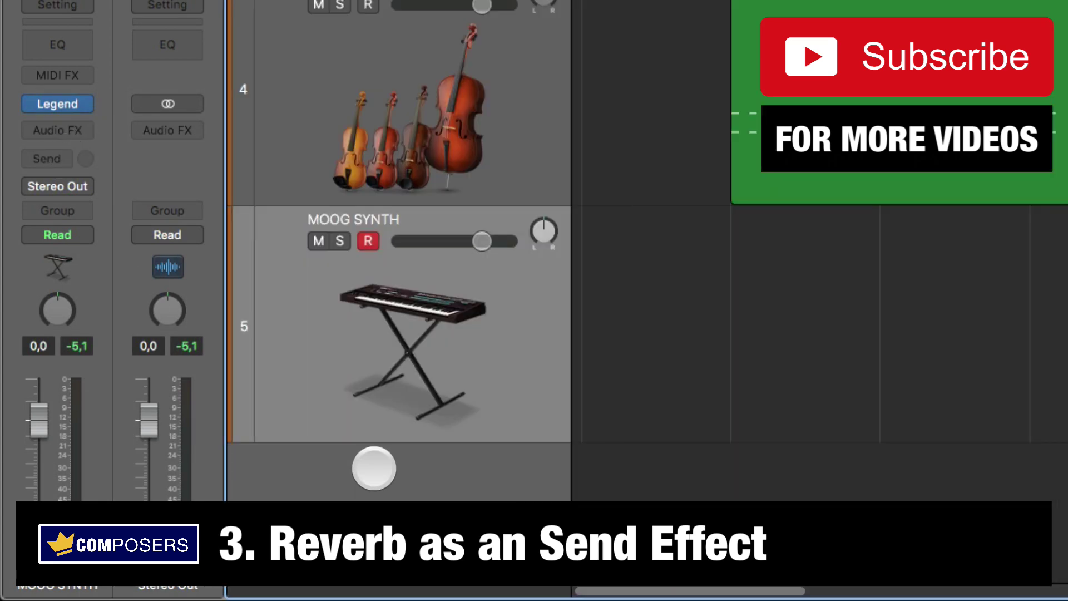
# - In the mixer, add a Bus 1 send to the MOOG SYNTH channel and rename the Aux 1 channel as ROOM
pyautogui.press('x')
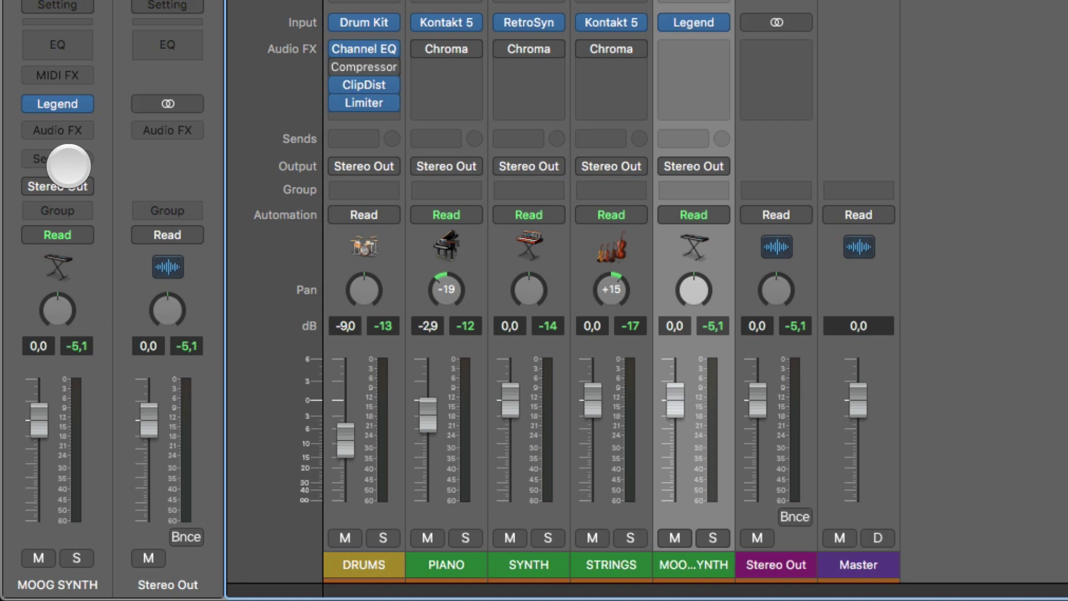
pyautogui.click(65, 160)
pyautogui.moveTo(86, 261)
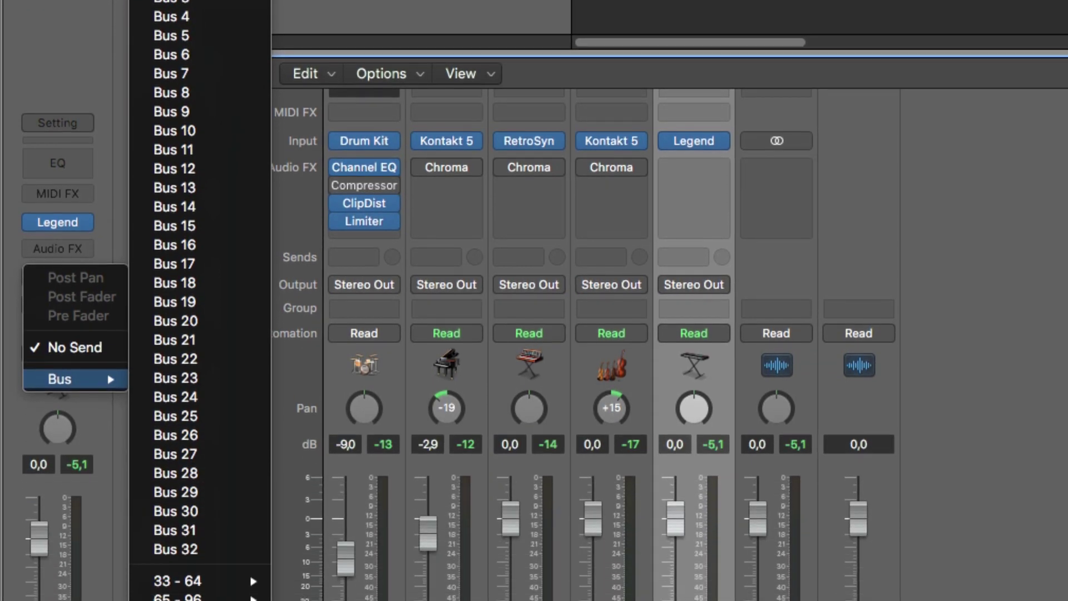
pyautogui.click(171, 1)
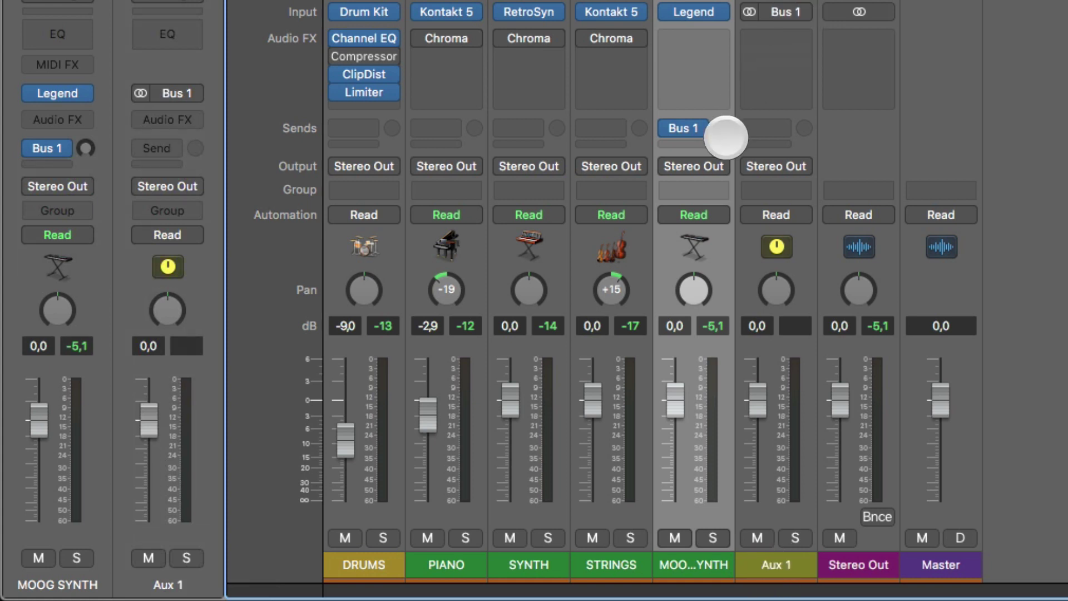
pyautogui.moveTo(722, 132)
pyautogui.mouseDown()
pyautogui.moveTo(715, 104)
pyautogui.moveTo(706, 143)
pyautogui.mouseUp()
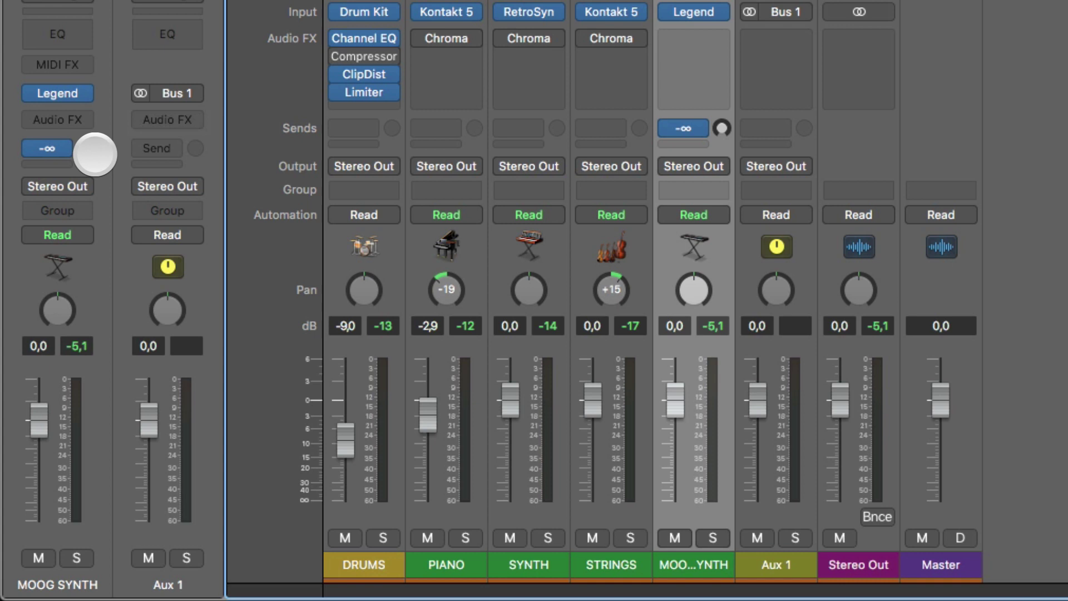
pyautogui.moveTo(89, 149)
pyautogui.mouseDown()
pyautogui.moveTo(86, 136)
pyautogui.moveTo(93, 159)
pyautogui.mouseUp()
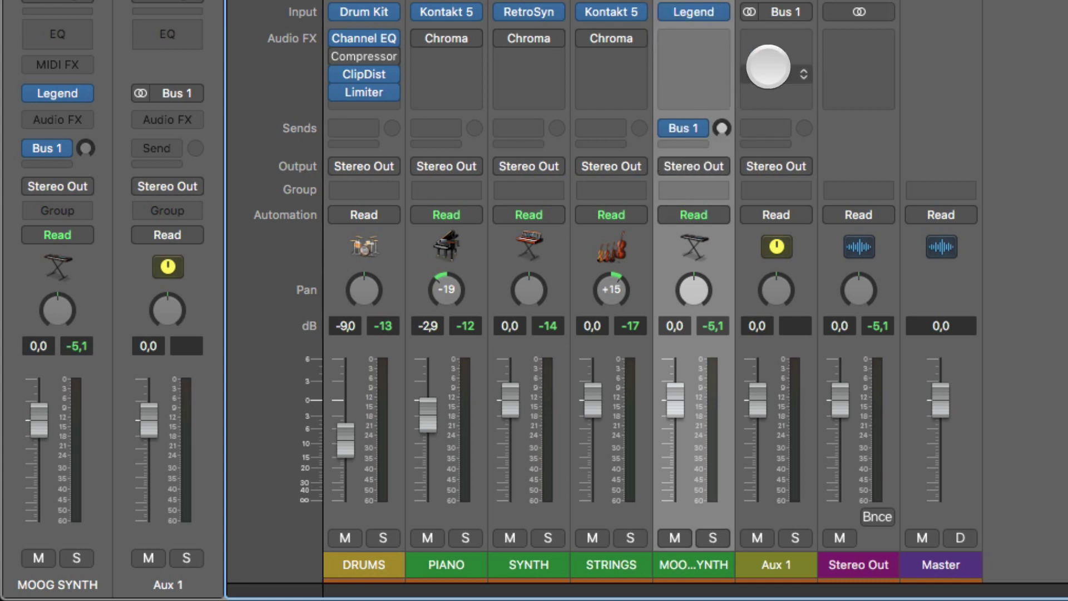
pyautogui.doubleClick(783, 568)
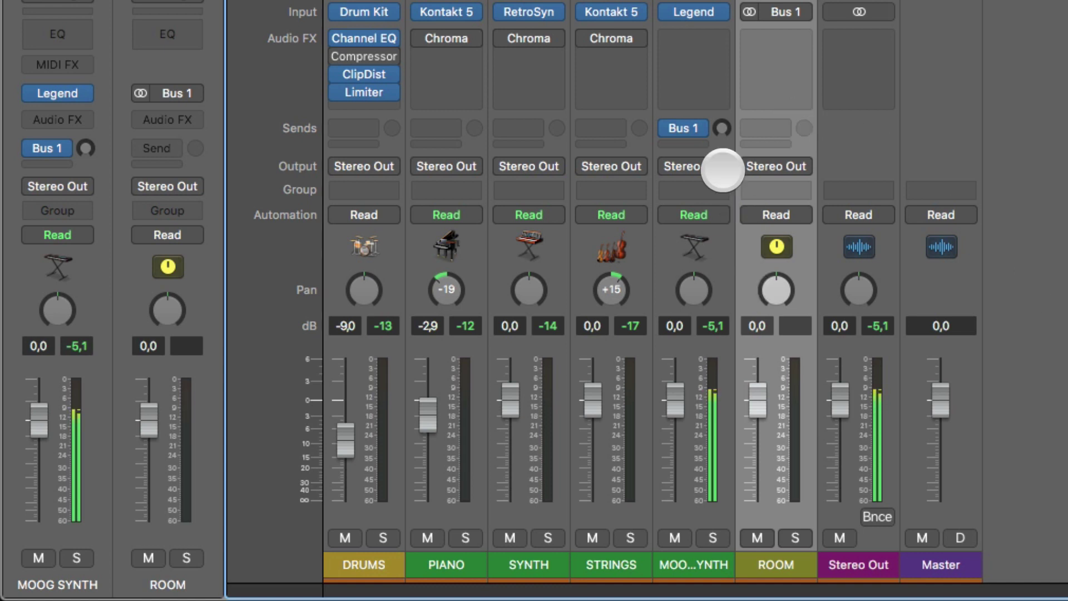
# - Try out the MOOG SYNTH channel's Bus 1 send level feeding the ROOM channel, raising it to about -13.8 dB
pyautogui.moveTo(724, 131); pyautogui.dragTo(724, 18)
pyautogui.moveTo(725, 134); pyautogui.dragTo(779, 285)
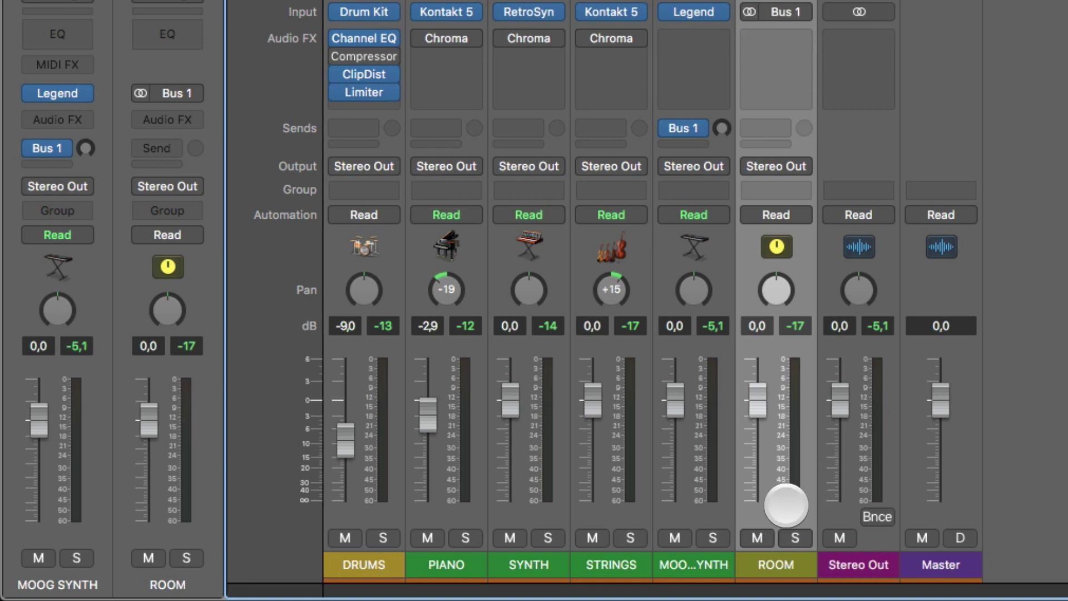
pyautogui.click(800, 43)
pyautogui.click(805, 45)
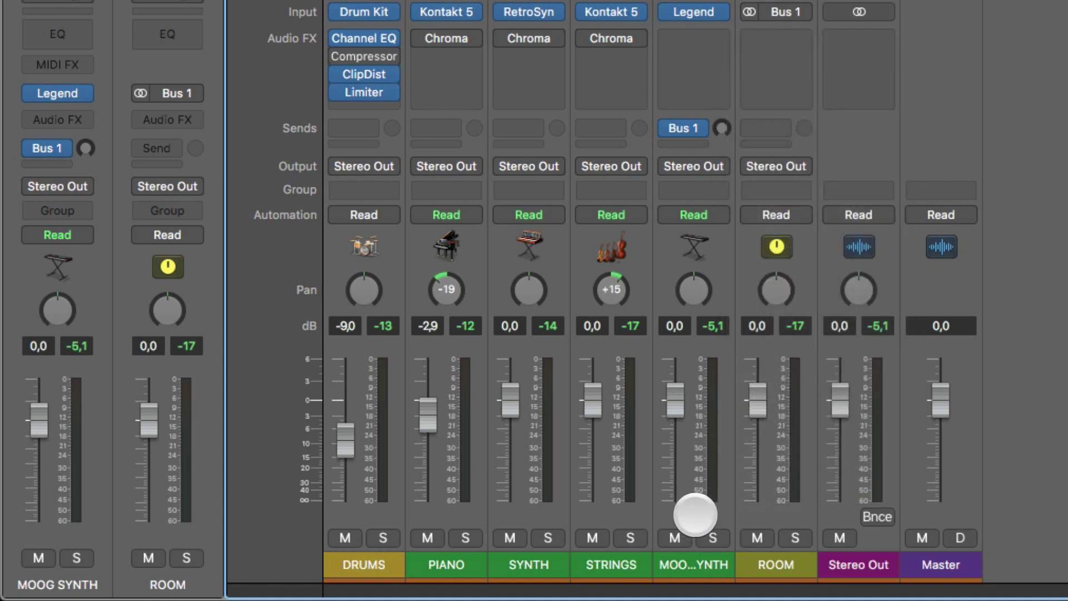
pyautogui.click(695, 508)
pyautogui.click(596, 508)
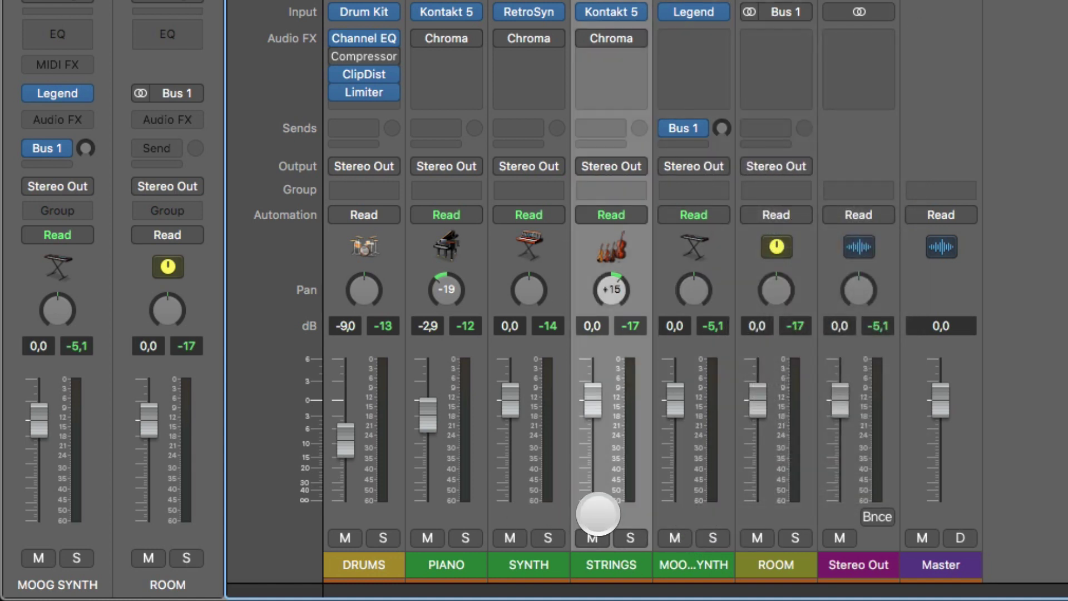
pyautogui.click(717, 513)
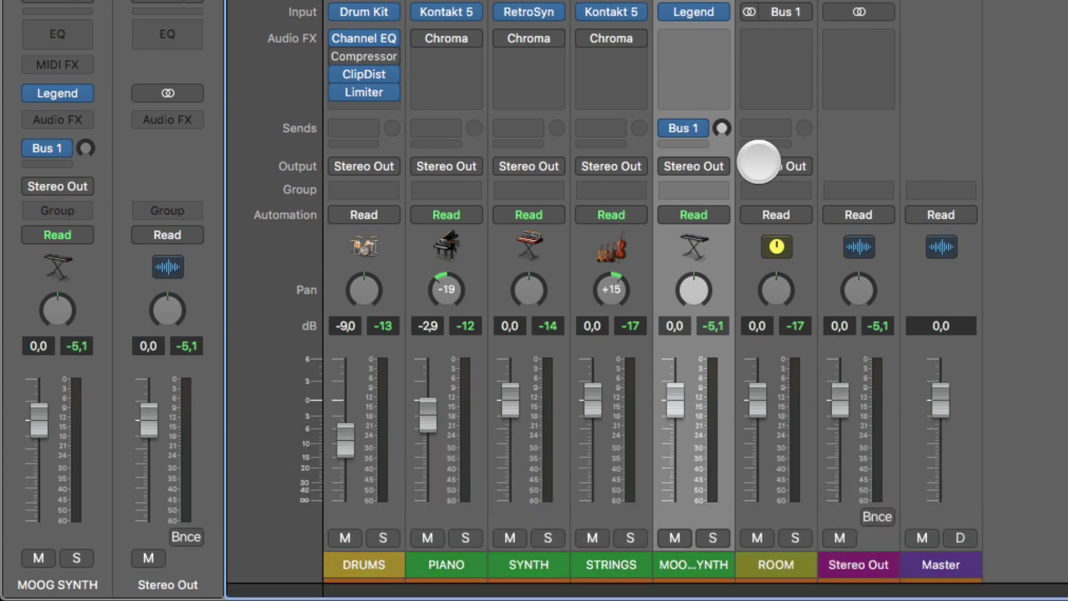
pyautogui.click(772, 518)
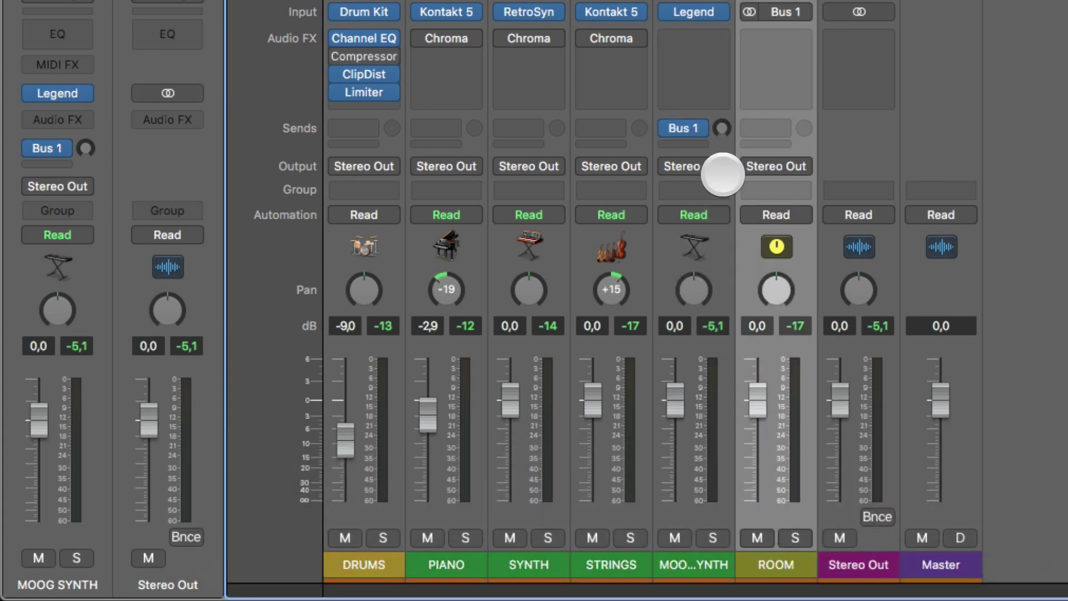
pyautogui.moveTo(705, 126); pyautogui.dragTo(727, 52)
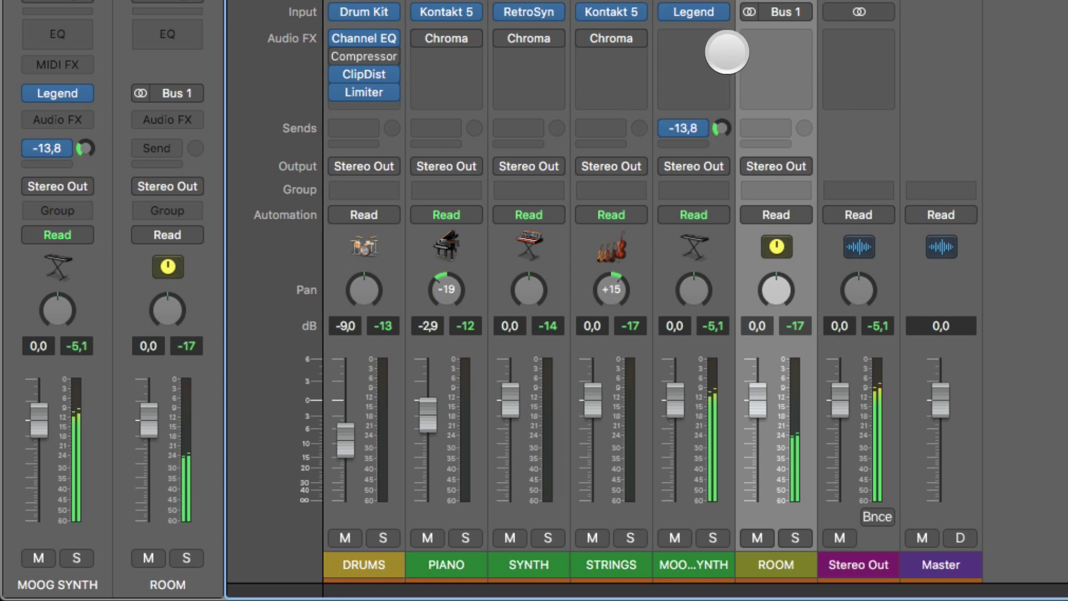
# - Insert the ChromaVerb reverb on the ROOM channel and close the plug-in windows
pyautogui.click(799, 33)
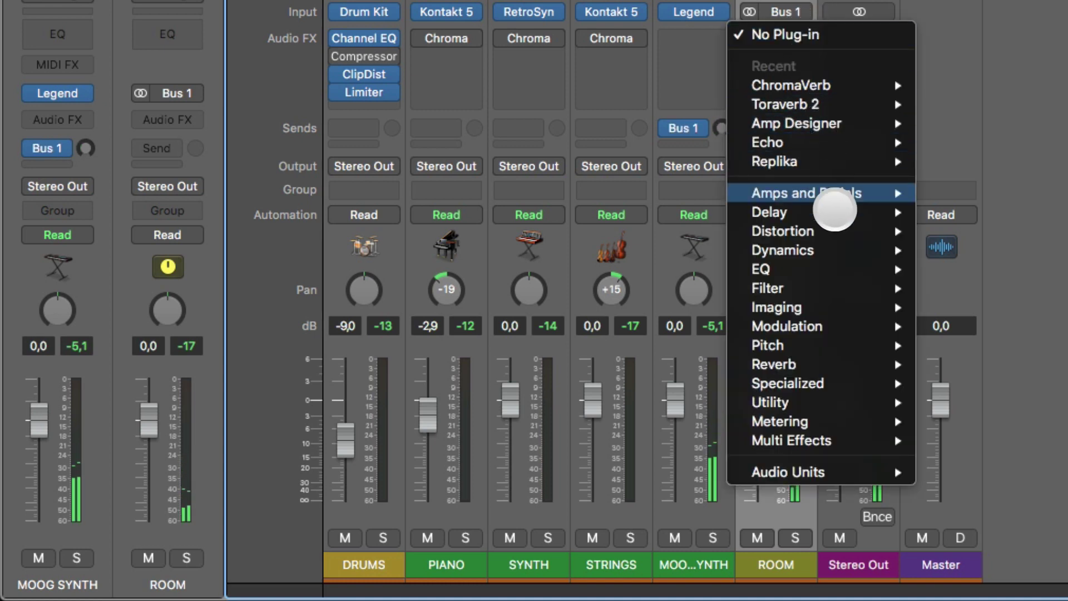
pyautogui.moveTo(787, 362)
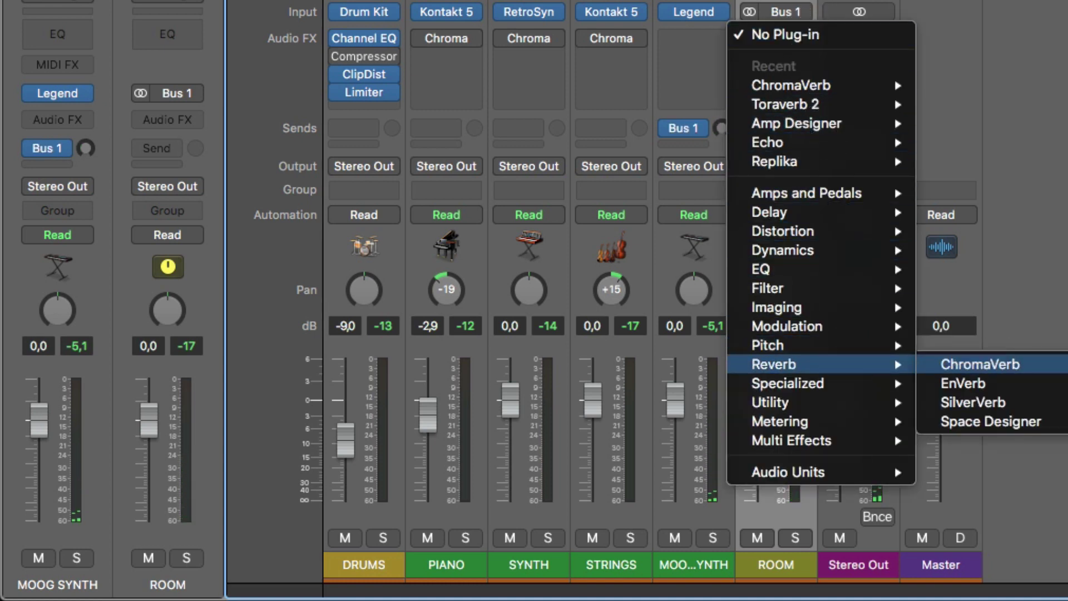
pyautogui.click(980, 364)
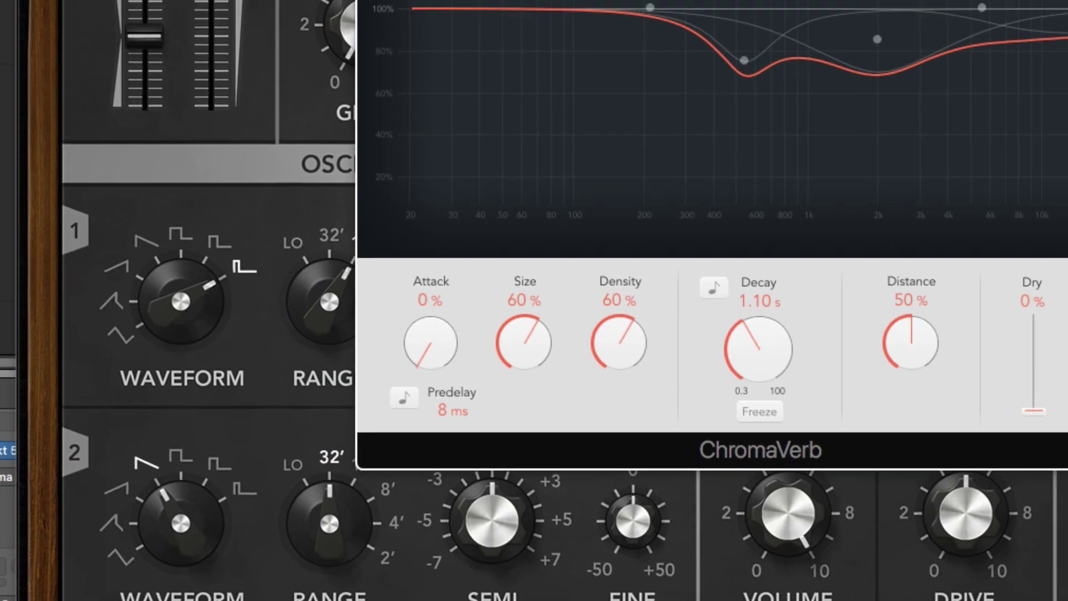
pyautogui.click(535, 83)
pyautogui.click(545, 234)
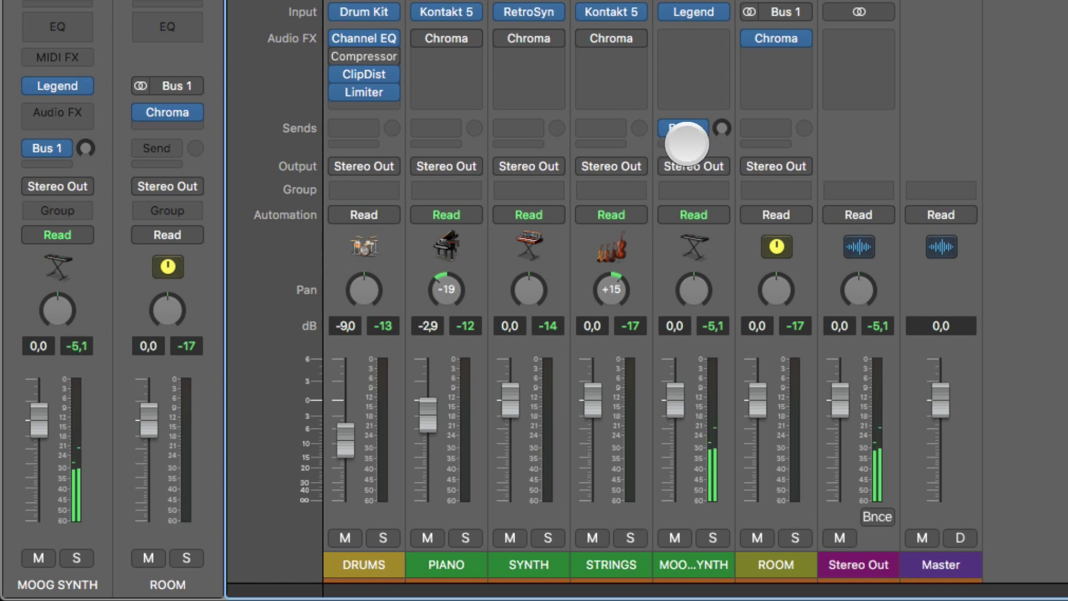
# - Raise the MOOG SYNTH channel's Bus 1 send level to feed its sound into the ROOM reverb
pyautogui.moveTo(721, 130); pyautogui.dragTo(729, 184)
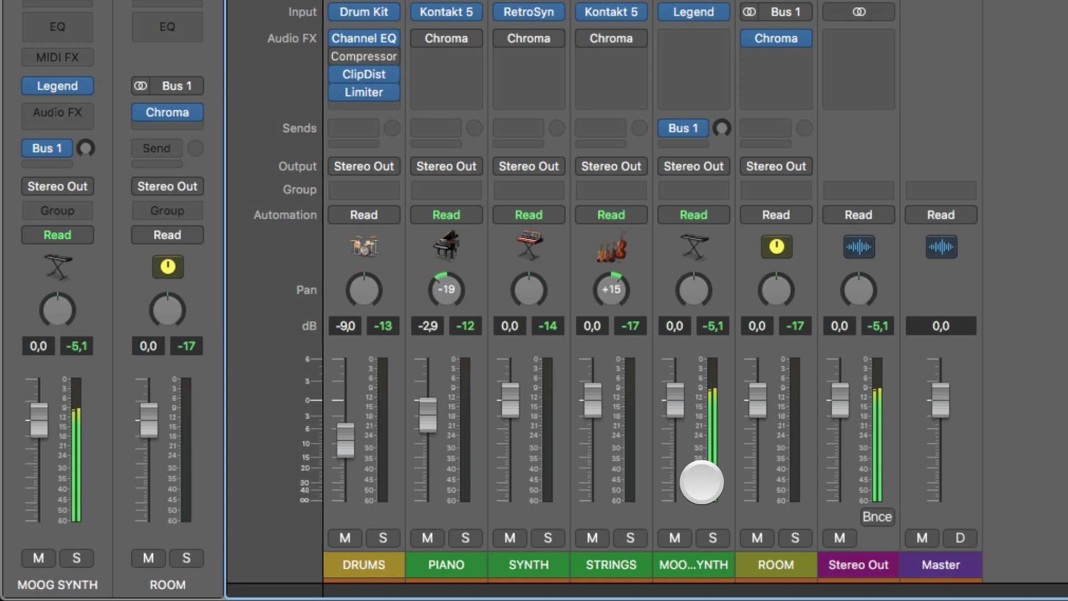
pyautogui.moveTo(738, 141); pyautogui.dragTo(716, 117)
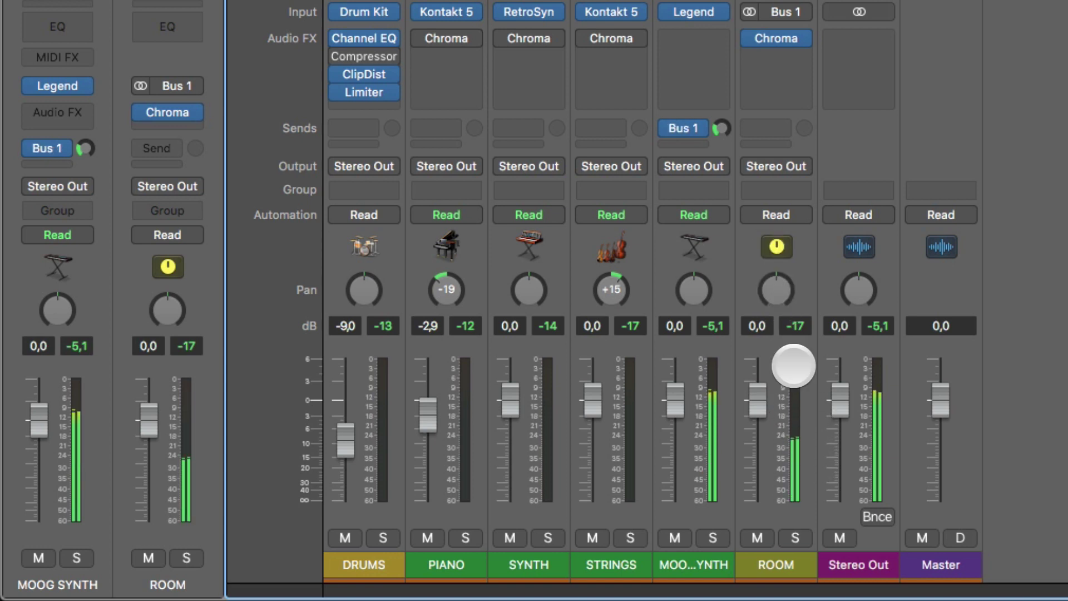
pyautogui.moveTo(728, 134); pyautogui.dragTo(723, 110)
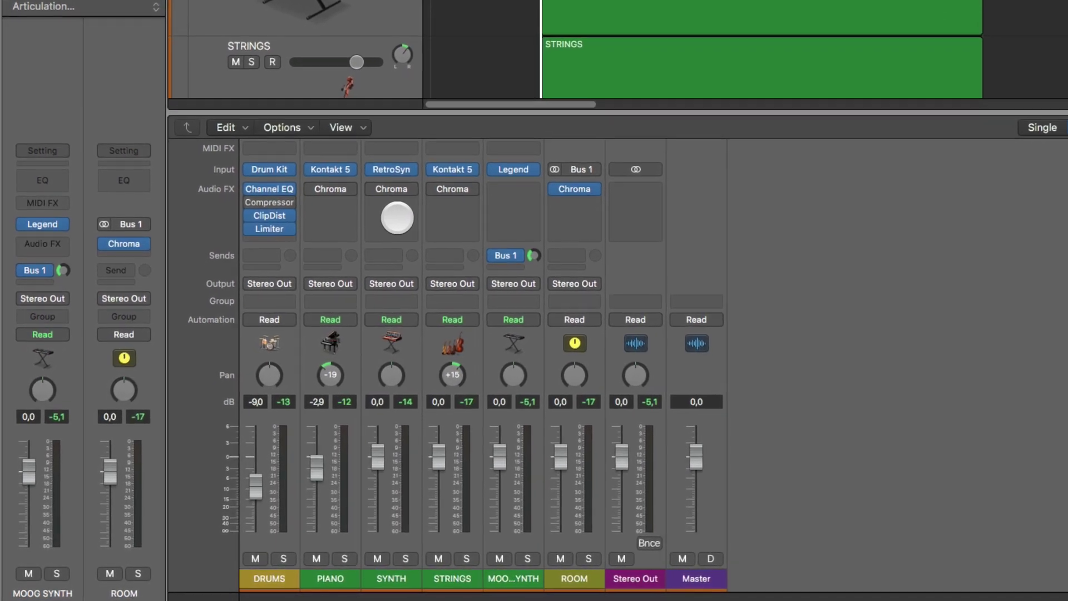
# - Go through the PIANO, SYNTH and STRINGS tracks in the arrangement and their mixer channels
pyautogui.moveTo(559, 241); pyautogui.dragTo(557, 237)
pyautogui.moveTo(604, 204); pyautogui.dragTo(525, 208)
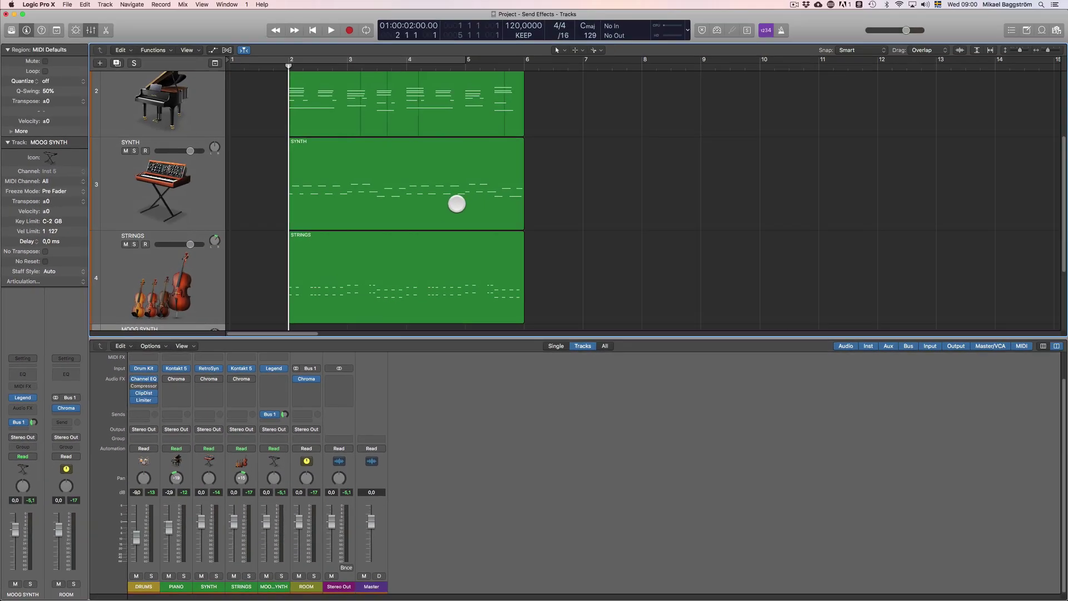
pyautogui.scroll(3, 195, 167)
pyautogui.scroll(-3, 202, 246)
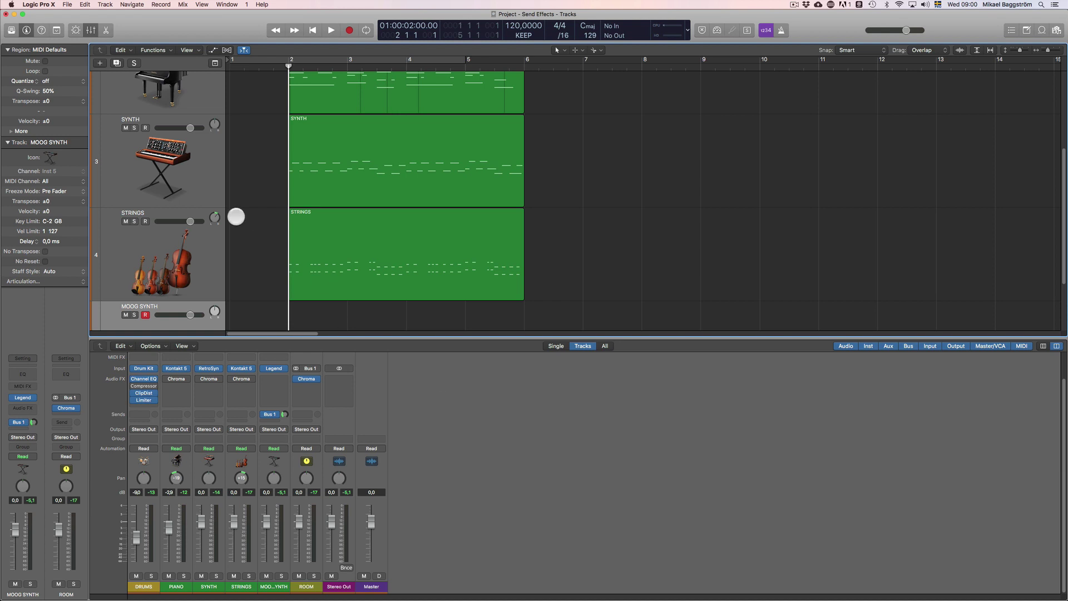
pyautogui.click(219, 257)
pyautogui.click(217, 169)
pyautogui.scroll(2, 211, 93)
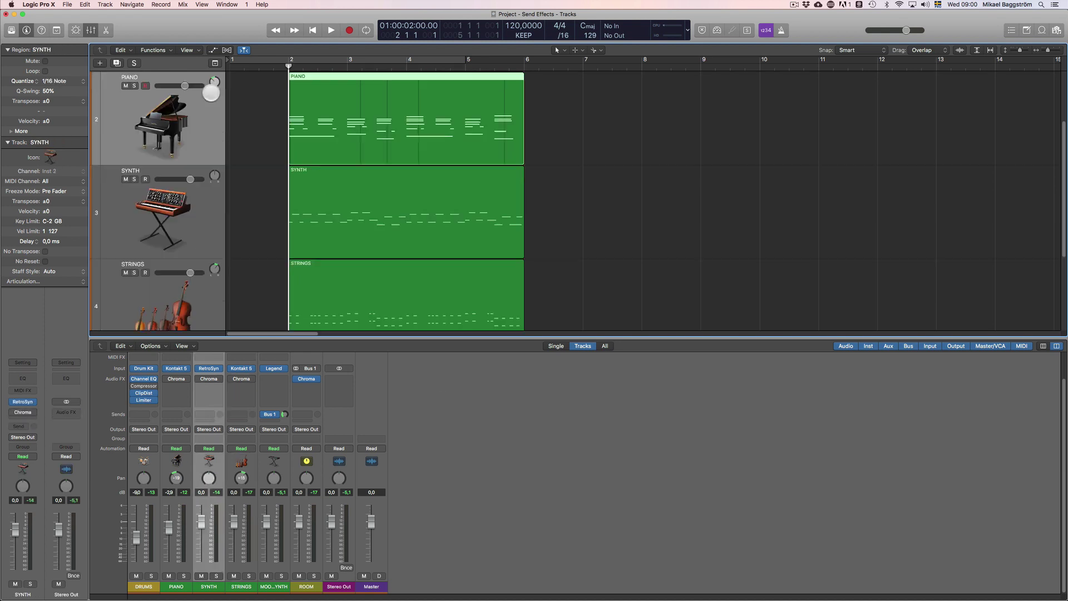
pyautogui.click(209, 221)
pyautogui.scroll(-1, 212, 288)
pyautogui.click(212, 288)
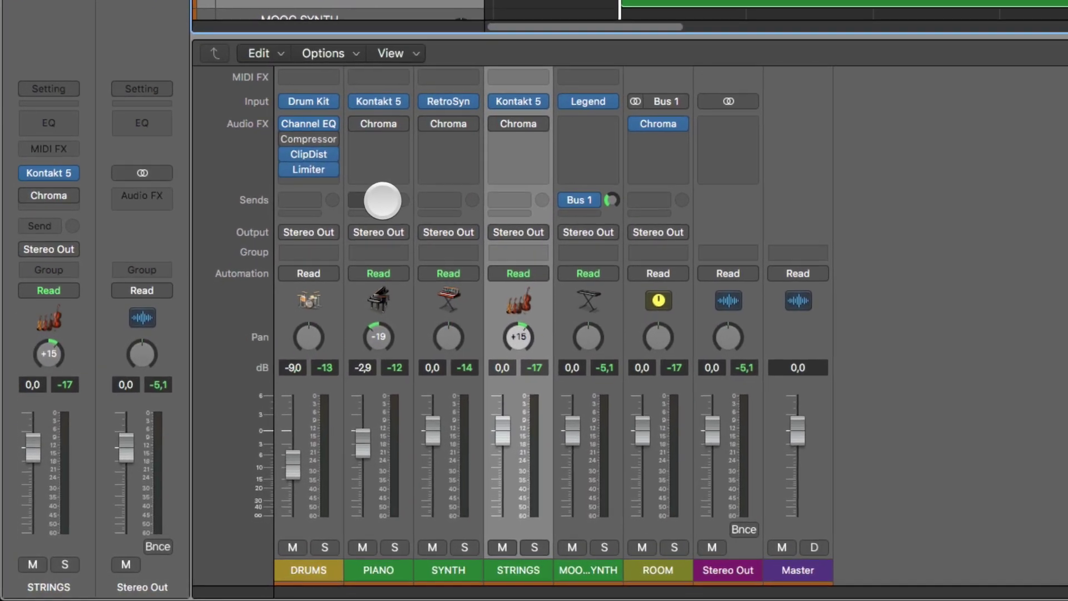
# - Add a Bus 1 send to the PIANO channel
pyautogui.click(383, 200)
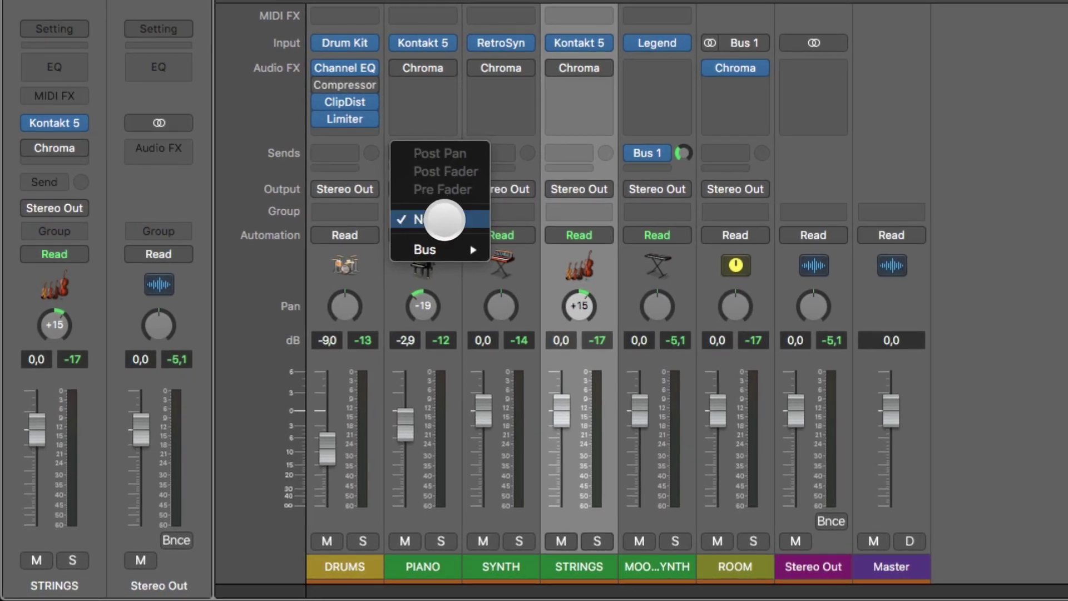
pyautogui.moveTo(436, 246)
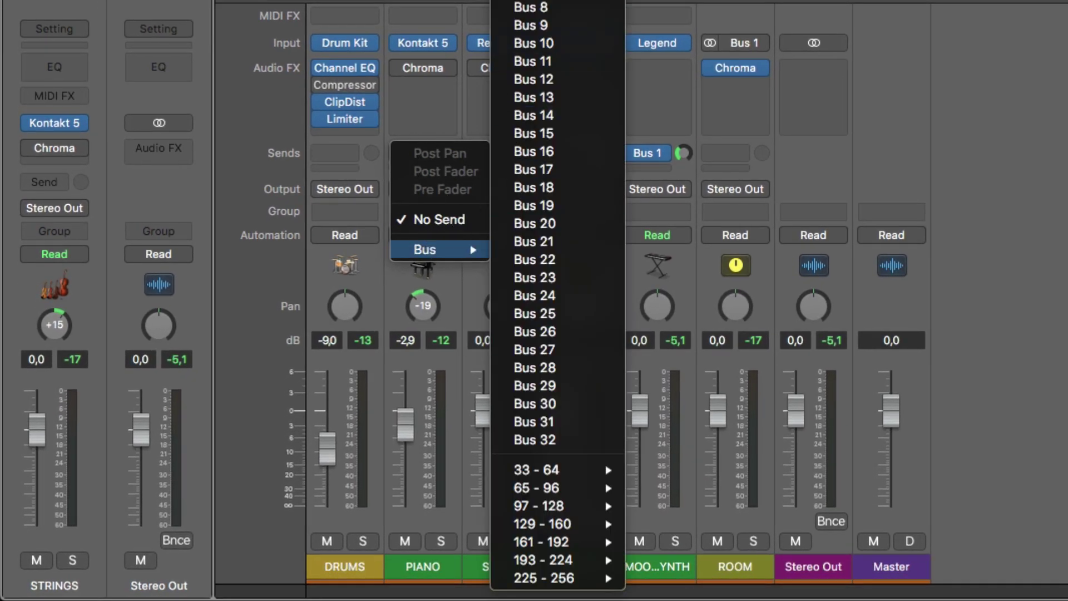
pyautogui.click(534, 1)
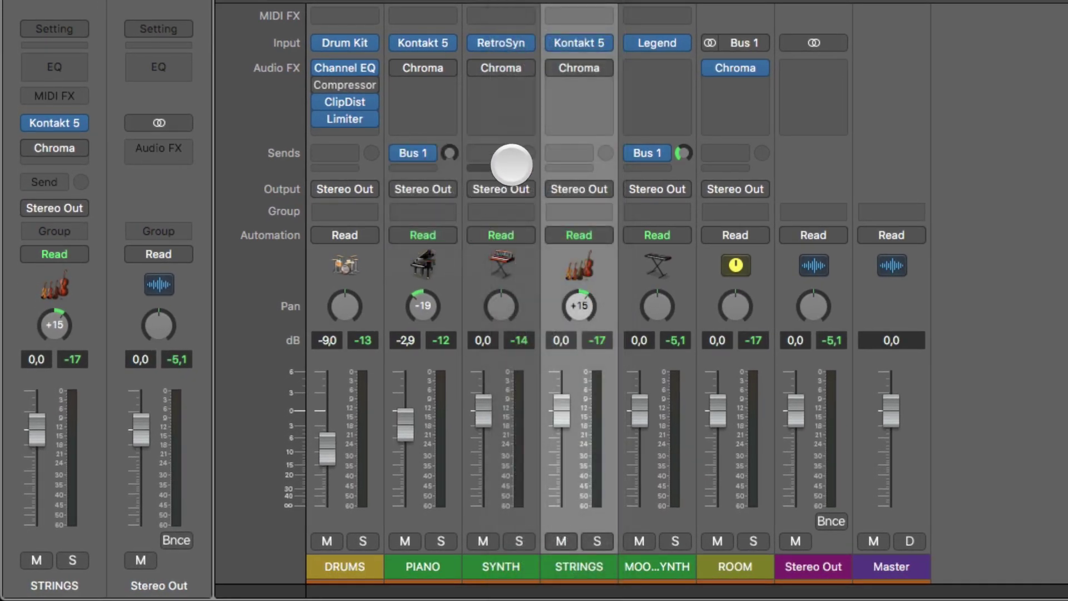
# - Add a Bus 1 send to the SYNTH channel and another to the STRINGS channel
pyautogui.click(506, 154)
pyautogui.moveTo(529, 246)
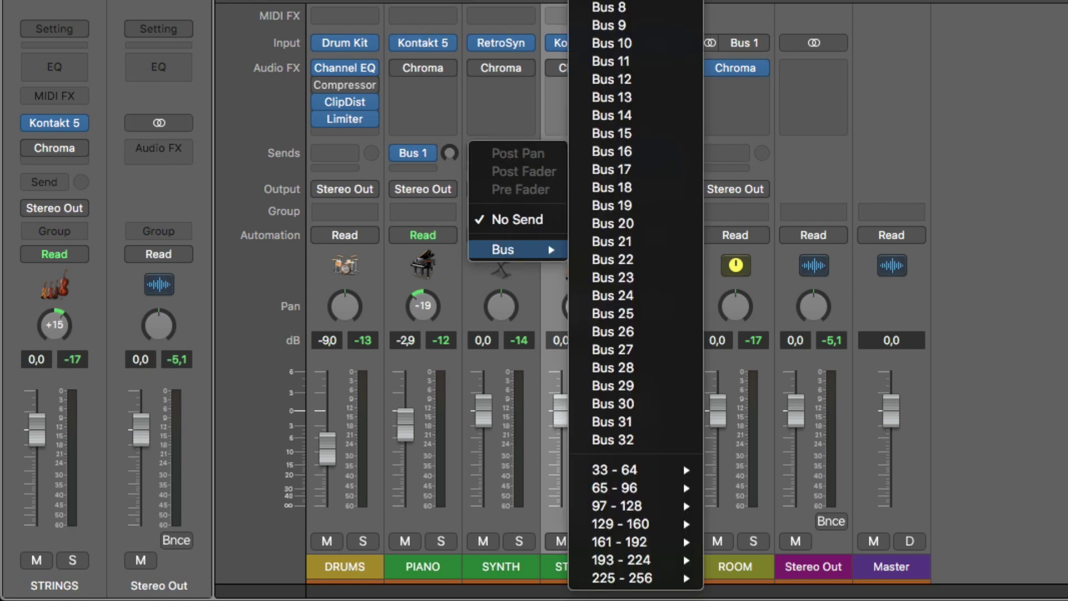
pyautogui.click(578, 2)
pyautogui.click(578, 154)
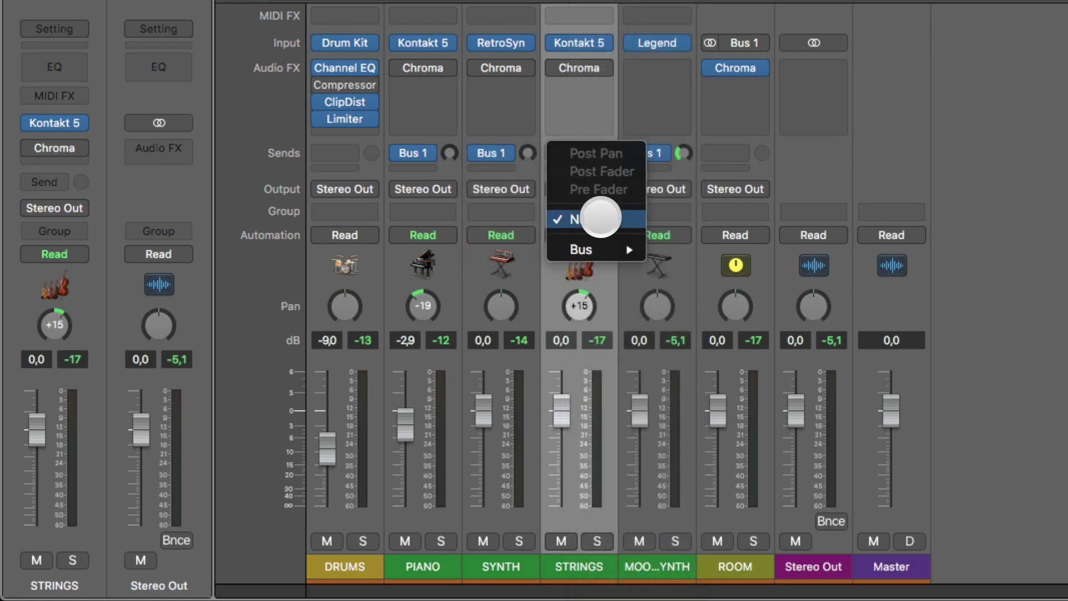
pyautogui.moveTo(608, 248)
pyautogui.click(690, 3)
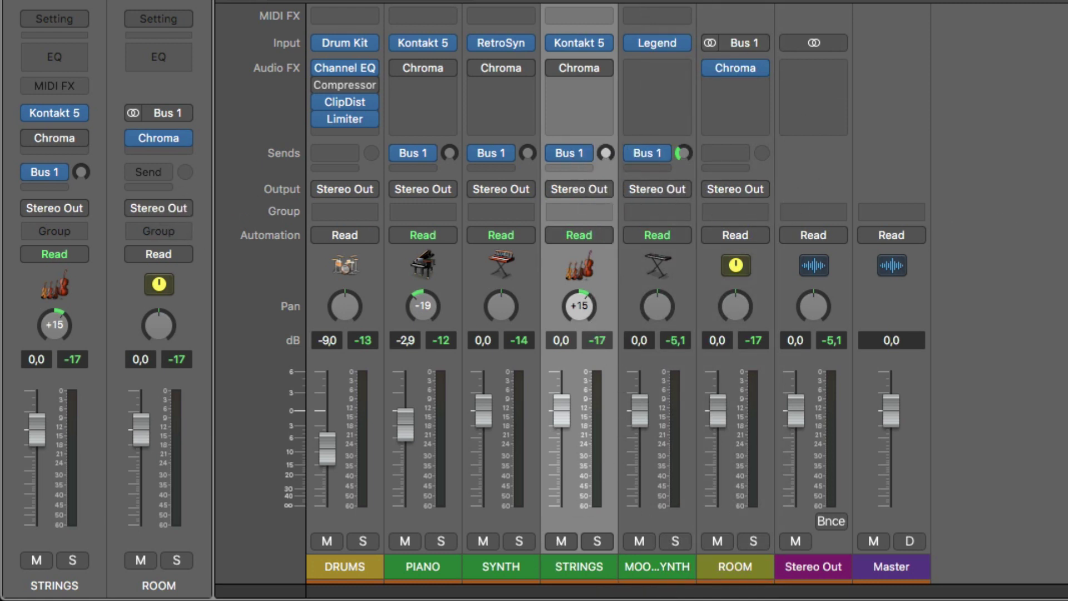
# - Play the song with the PIANO channel soloed and raise its Bus 1 send level to about -11.8 dB
pyautogui.press('space')
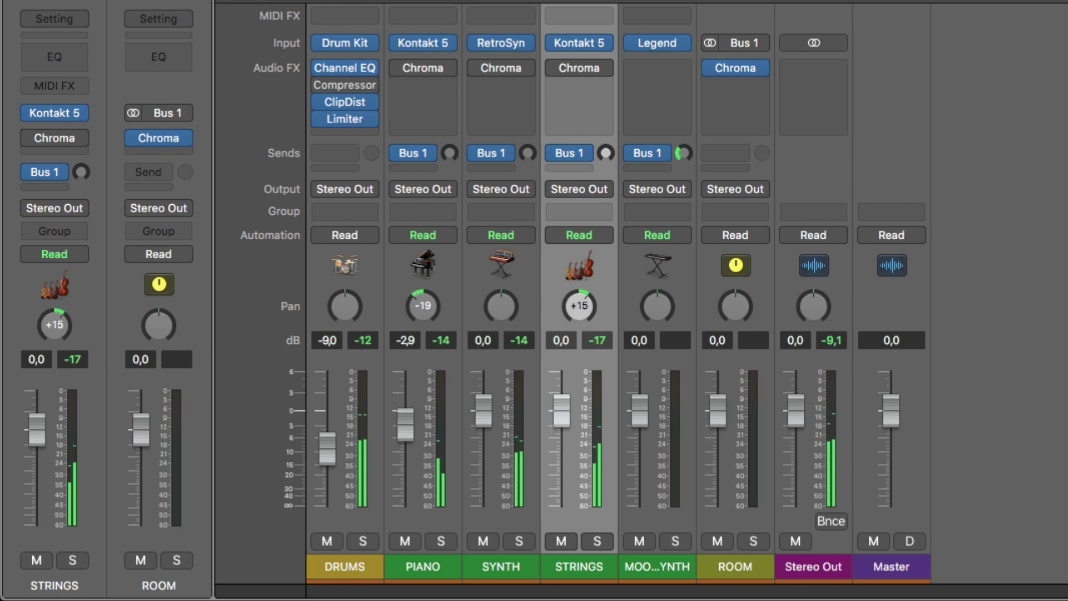
pyautogui.click(423, 566)
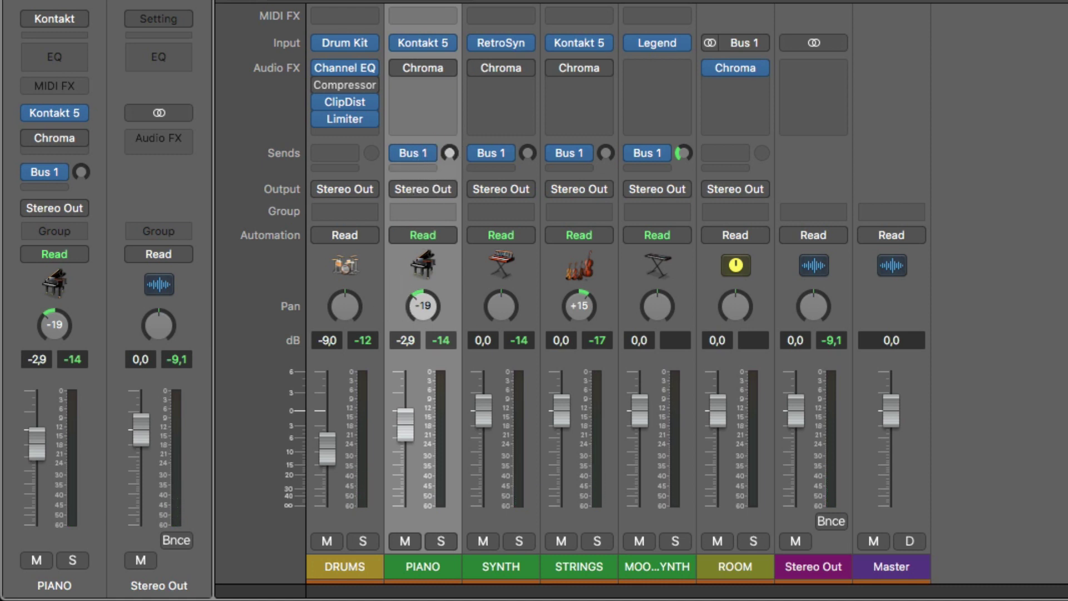
pyautogui.press('s')
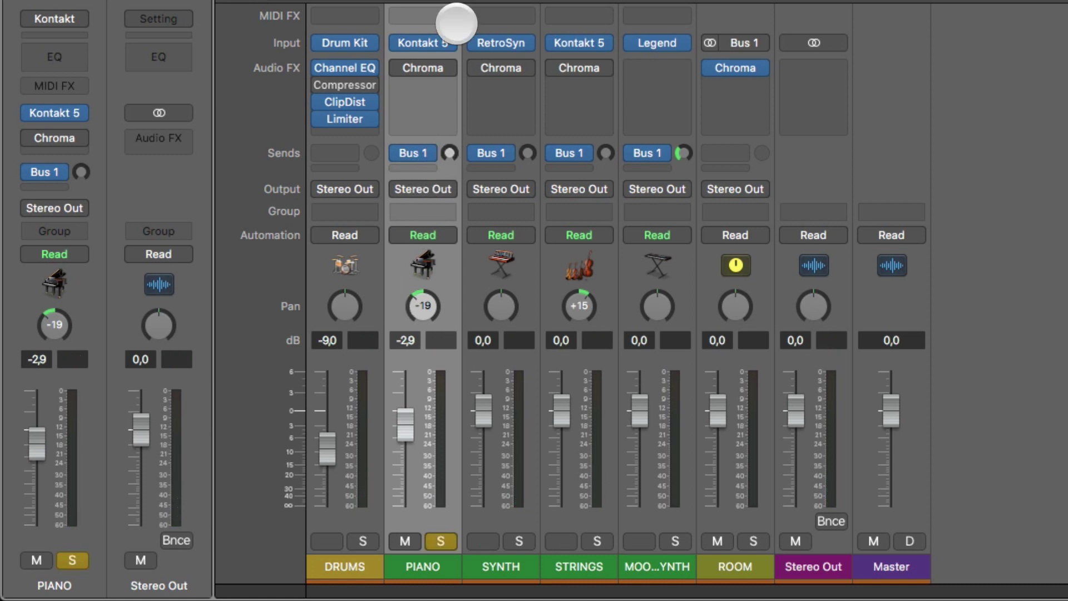
pyautogui.moveTo(448, 152); pyautogui.dragTo(510, 152)
pyautogui.click(492, 139)
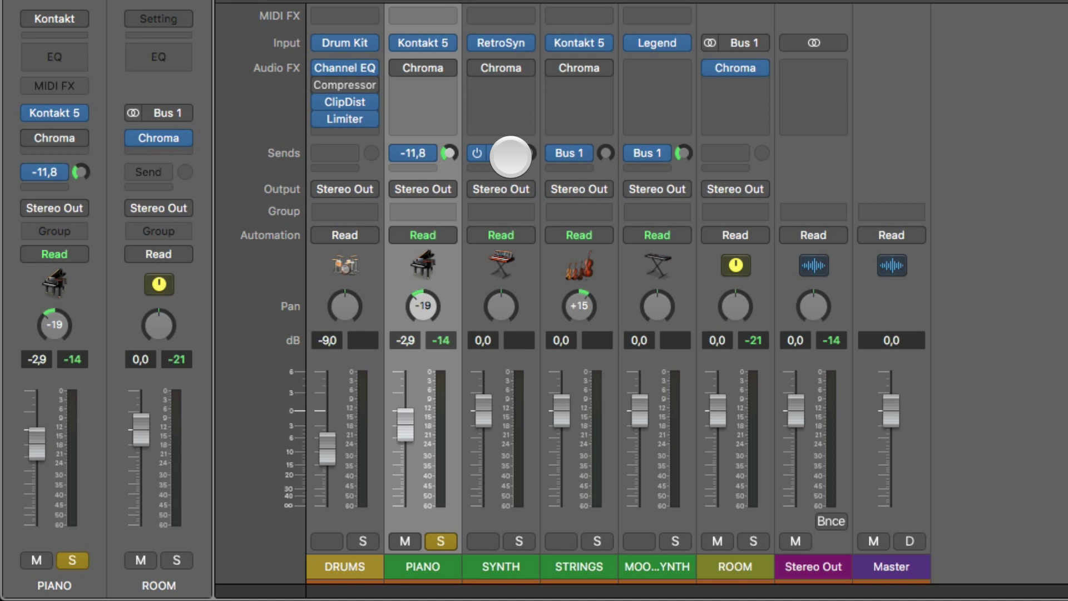
pyautogui.click(772, 348)
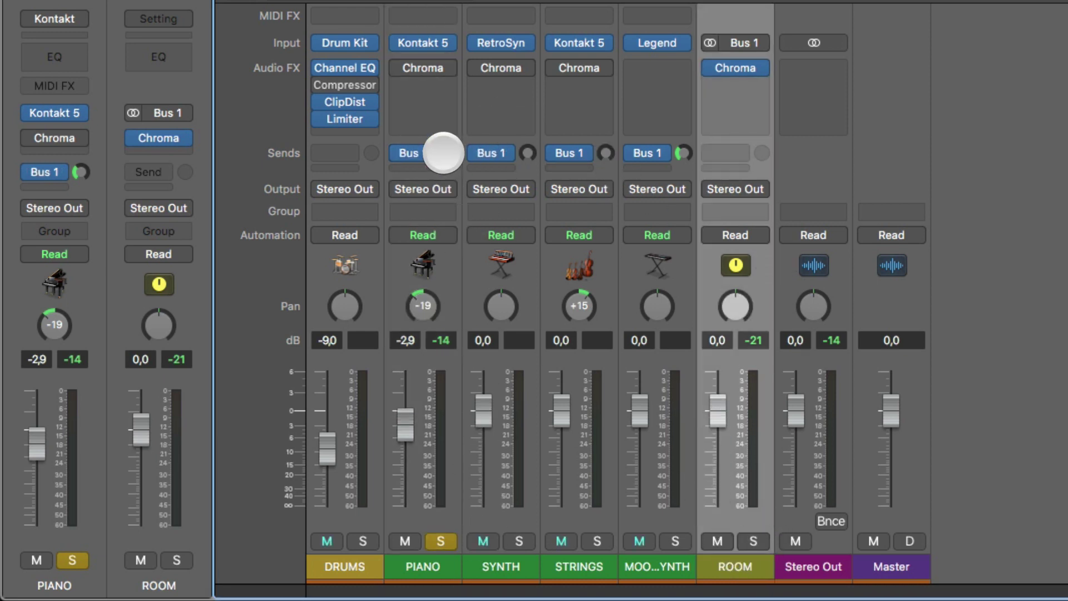
# - Solo SYNTH instead of PIANO and raise its Bus 1 send level to about -11.2 dB during playback
pyautogui.click(518, 540)
pyautogui.click(441, 541)
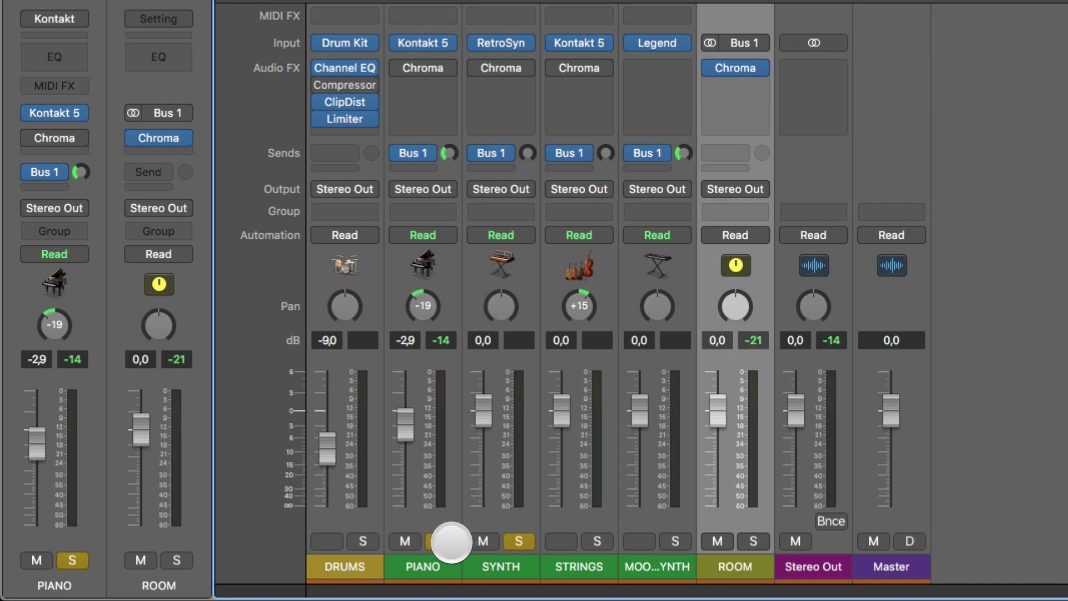
pyautogui.press('space')
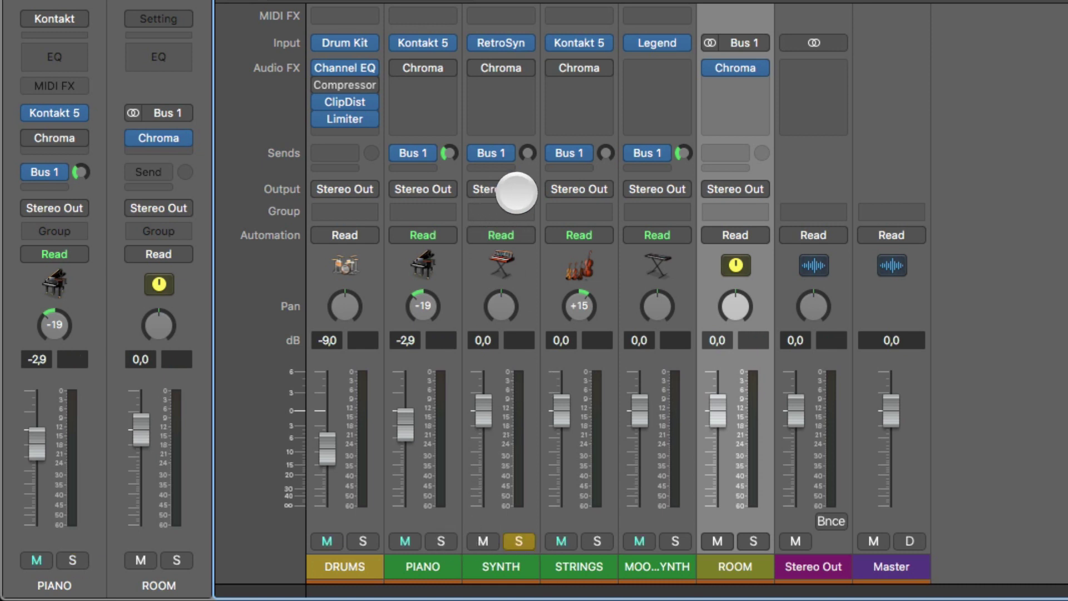
pyautogui.moveTo(529, 155); pyautogui.dragTo(528, 69)
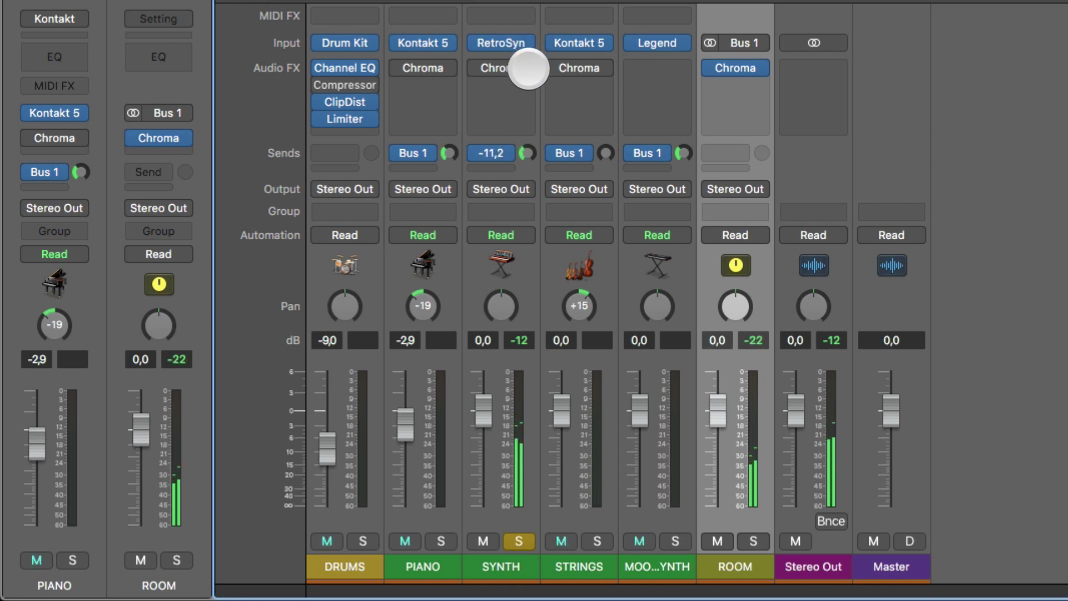
# - Solo STRINGS instead of SYNTH and raise its Bus 1 send level to feed the ROOM reverb
pyautogui.click(518, 540)
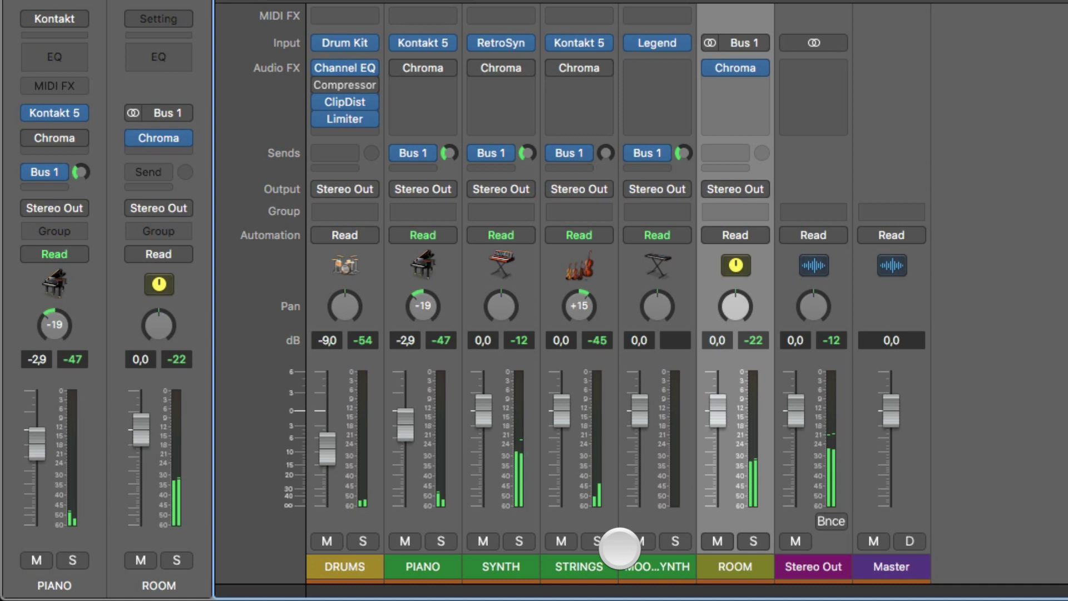
pyautogui.click(598, 541)
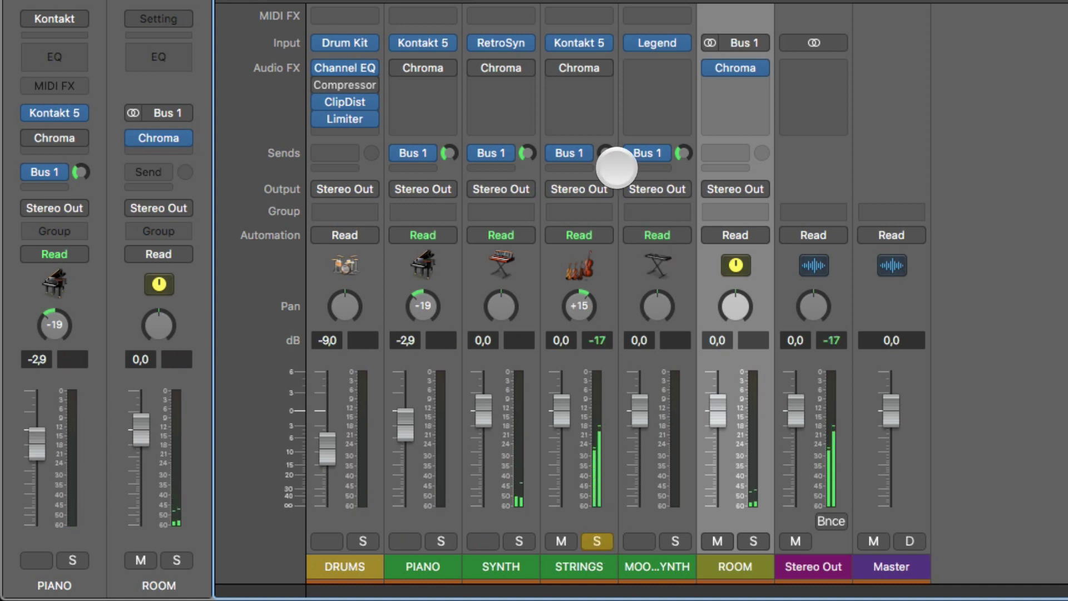
pyautogui.moveTo(601, 153); pyautogui.dragTo(607, 53)
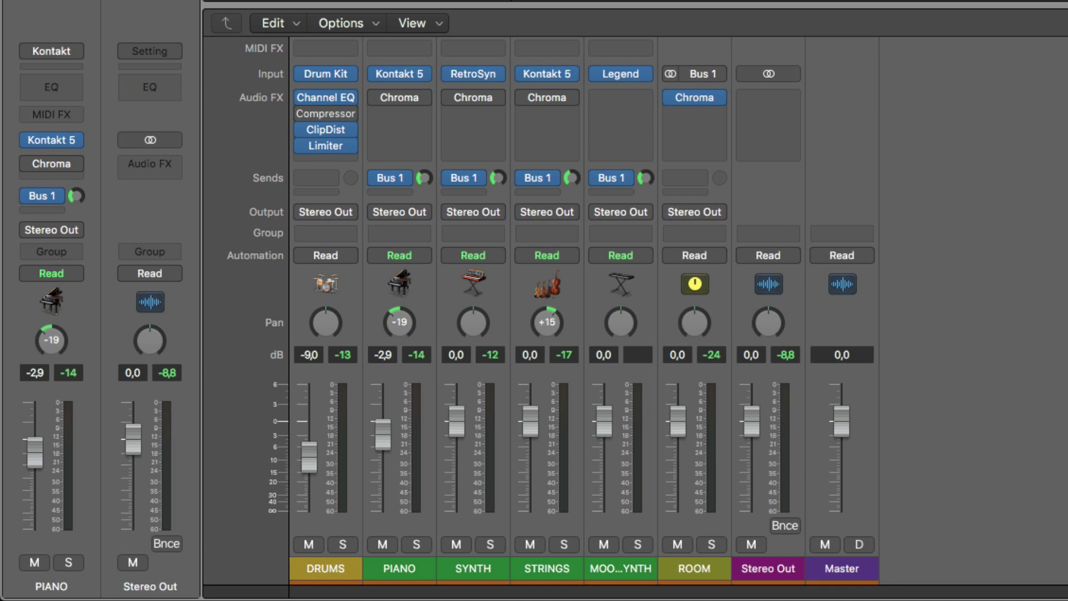
# - Try creating a new auxiliary channel strip beside ROOM with its input set to Bus 2
pyautogui.click(697, 530)
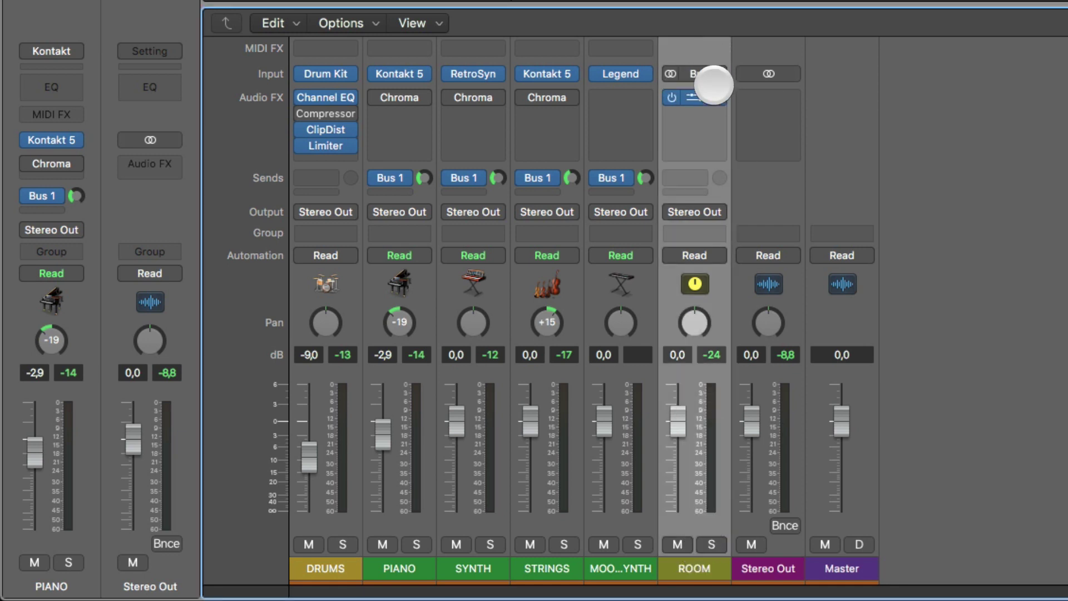
pyautogui.click(378, 25)
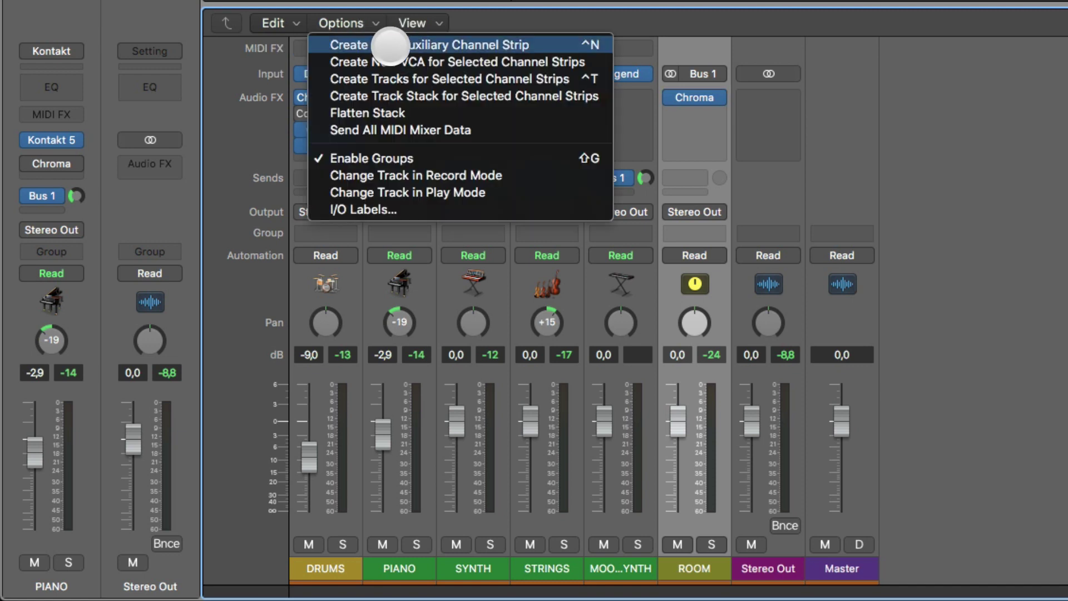
pyautogui.click(389, 46)
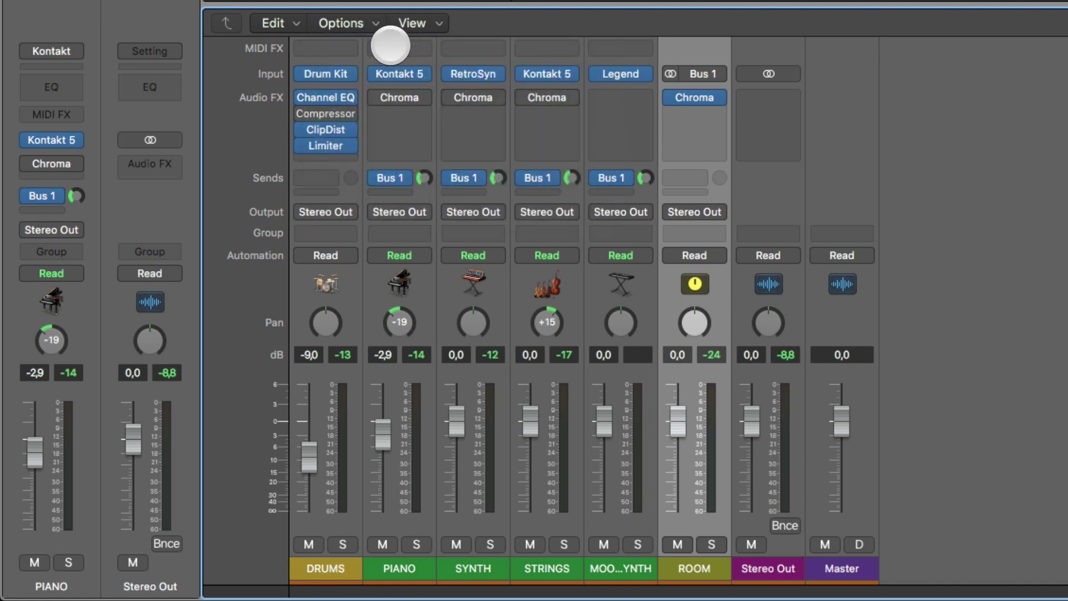
pyautogui.click(780, 64)
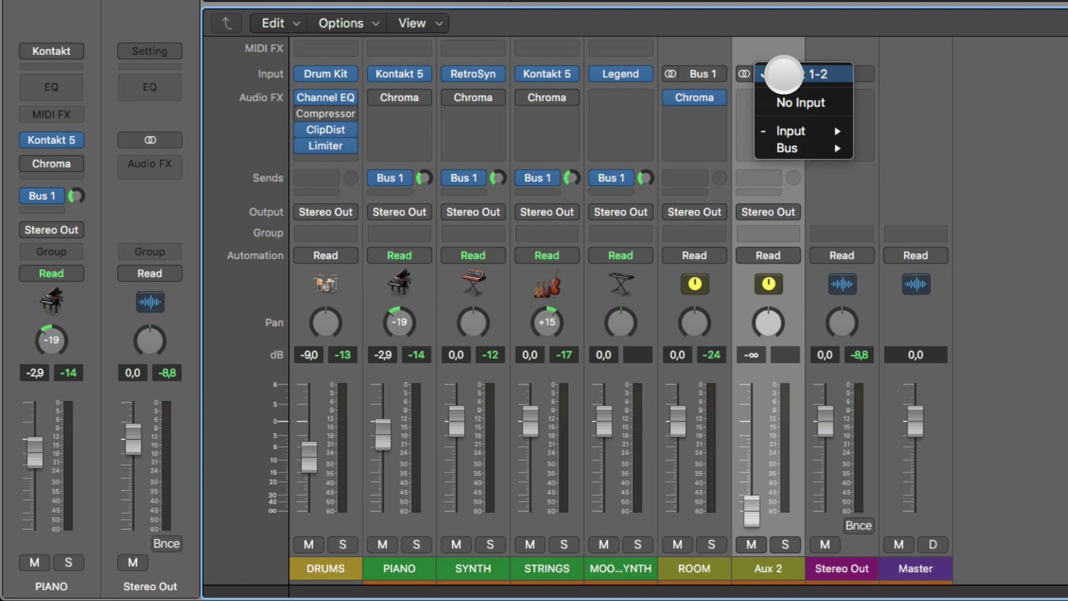
pyautogui.moveTo(811, 146)
pyautogui.click(892, 7)
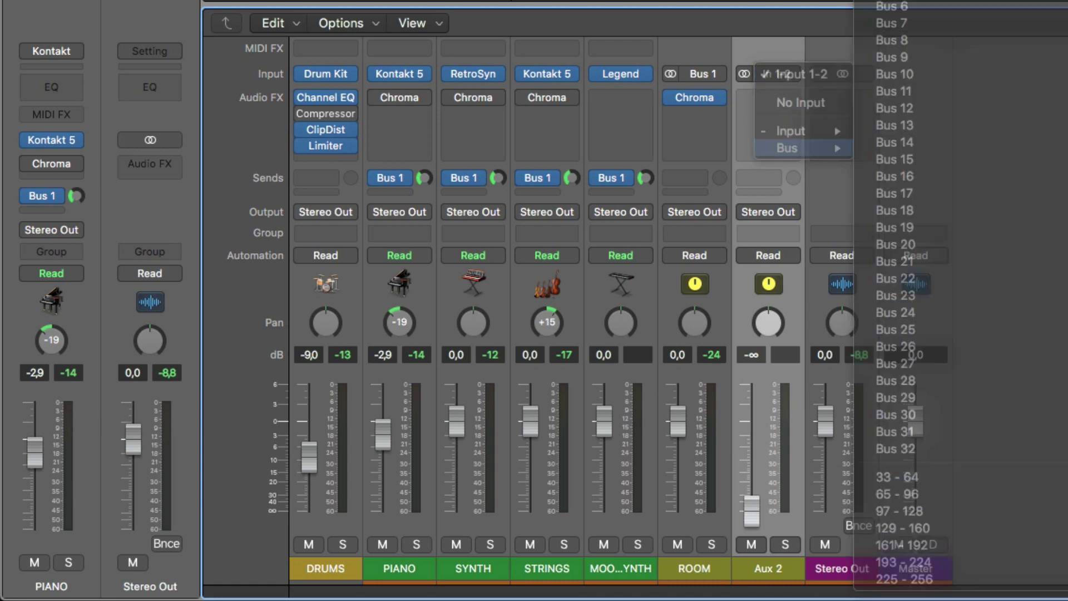
pyautogui.click(766, 113)
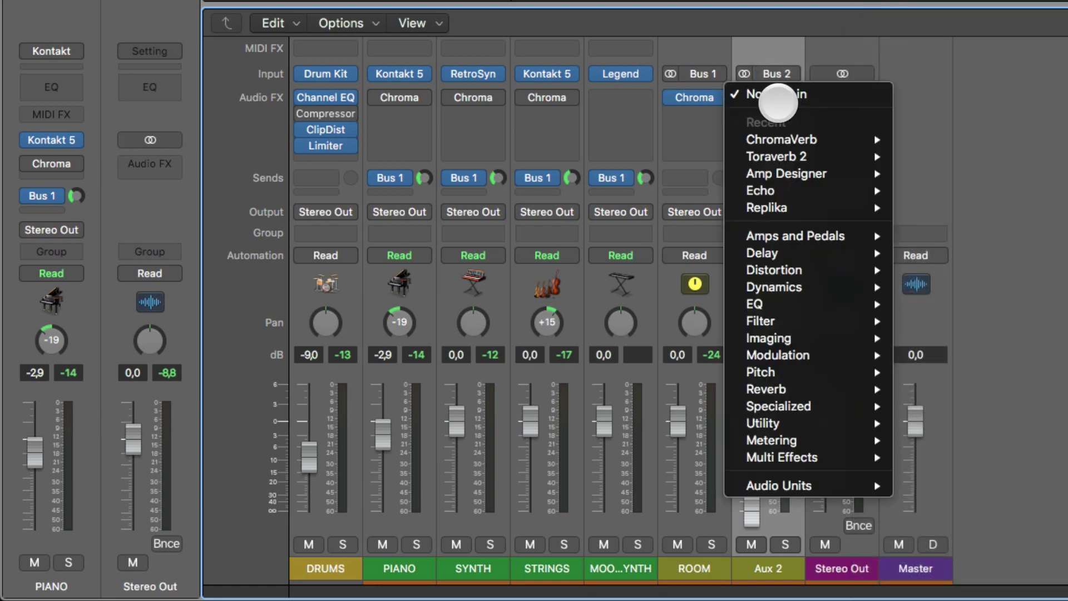
pyautogui.click(807, 528)
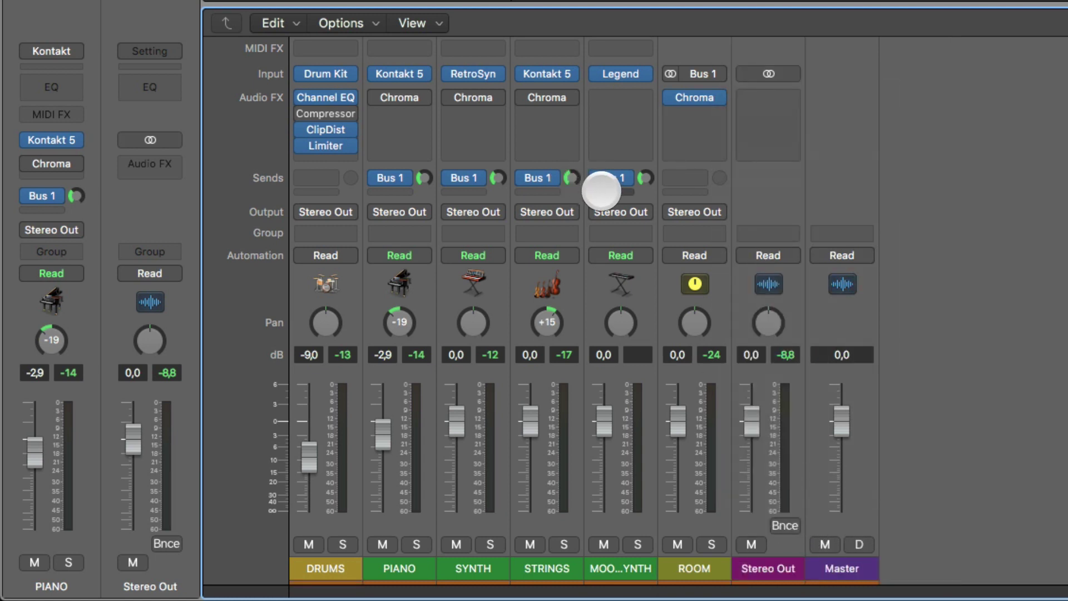
# - Add a second send, to Bus 2, on the MOOG SYNTH channel
pyautogui.click(605, 189)
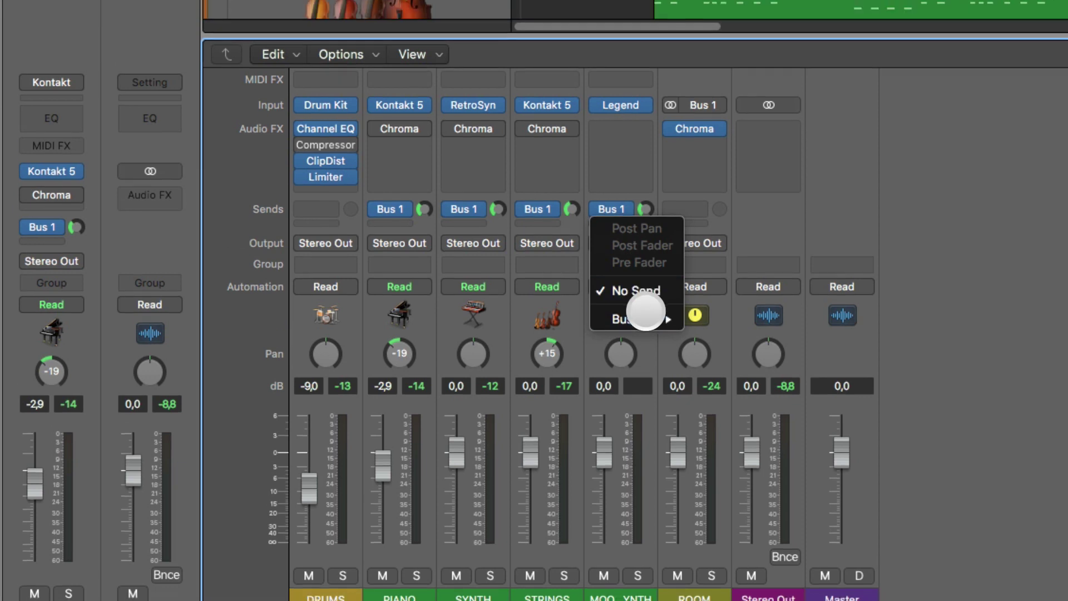
pyautogui.moveTo(640, 288)
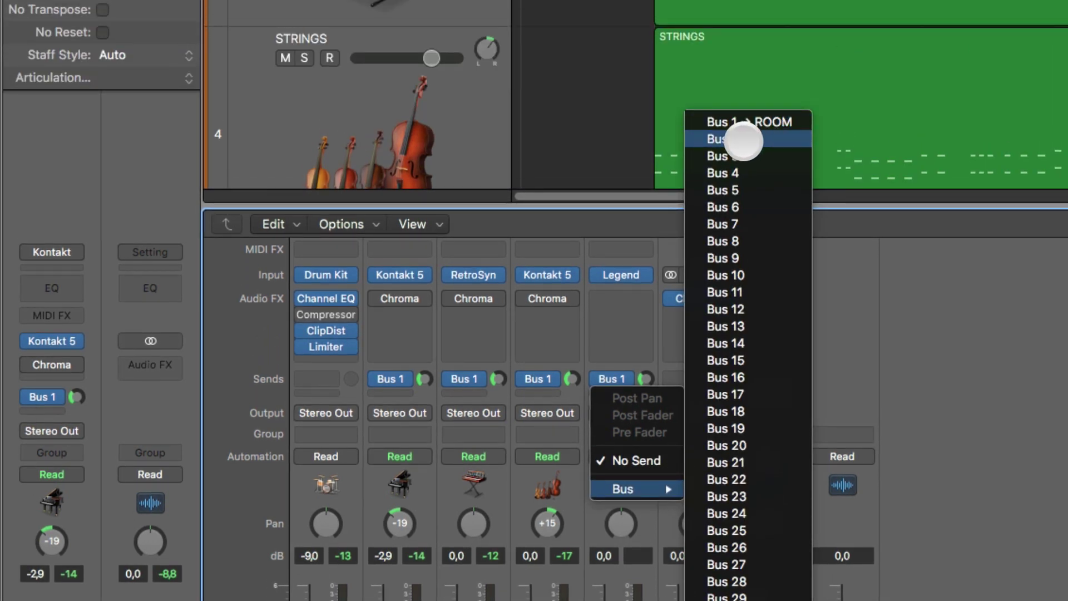
pyautogui.click(743, 140)
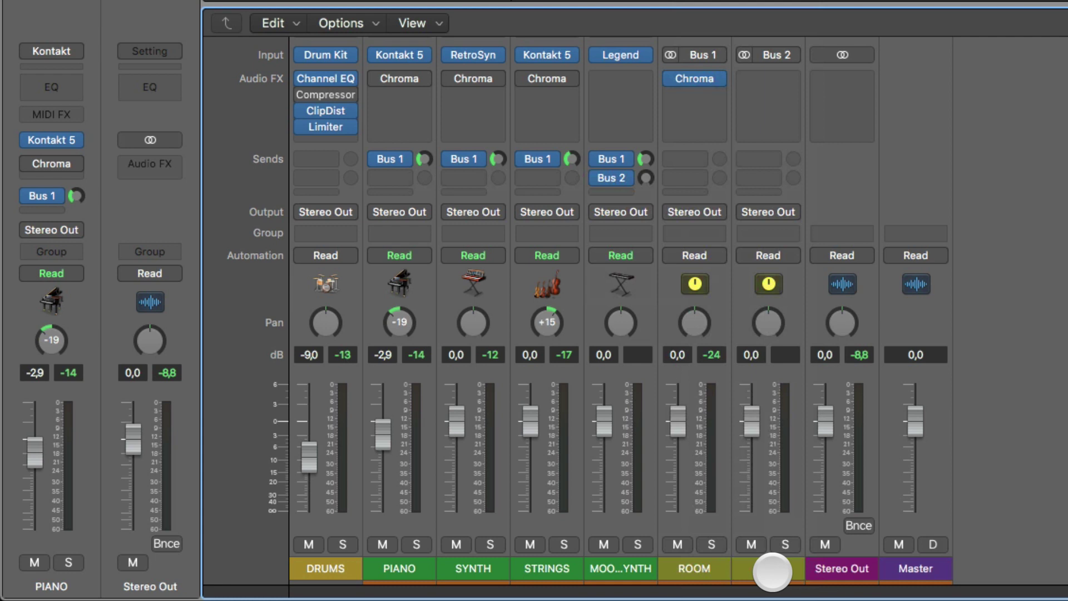
# - Rename the Bus 2 auxiliary channel ROOM 2 and the Bus 1 auxiliary channel ROOM 1
pyautogui.doubleClick(771, 570)
pyautogui.write('ROOM 2')
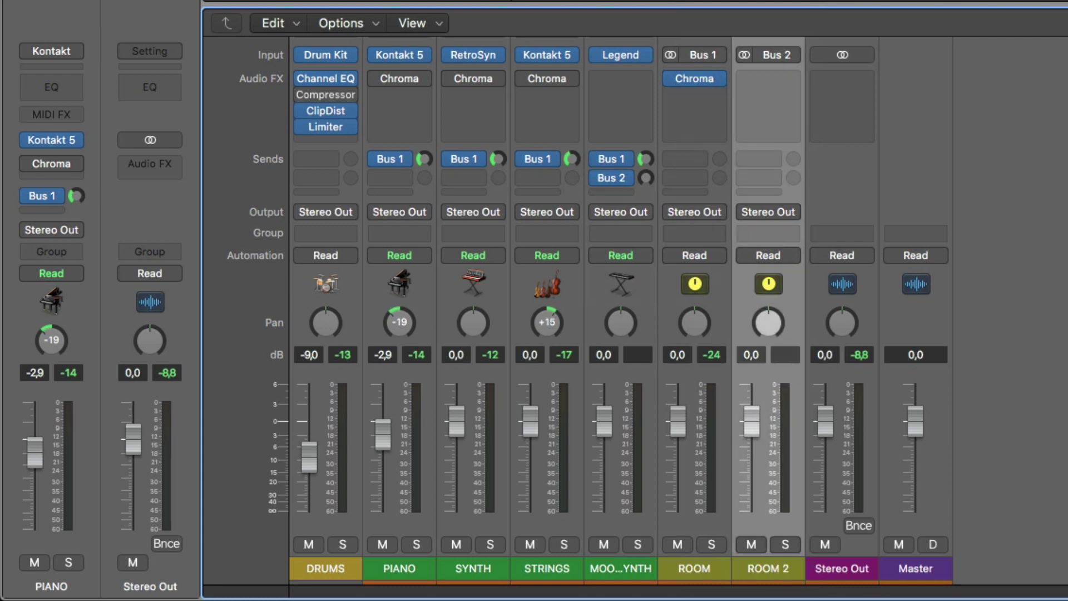
pyautogui.doubleClick(693, 567)
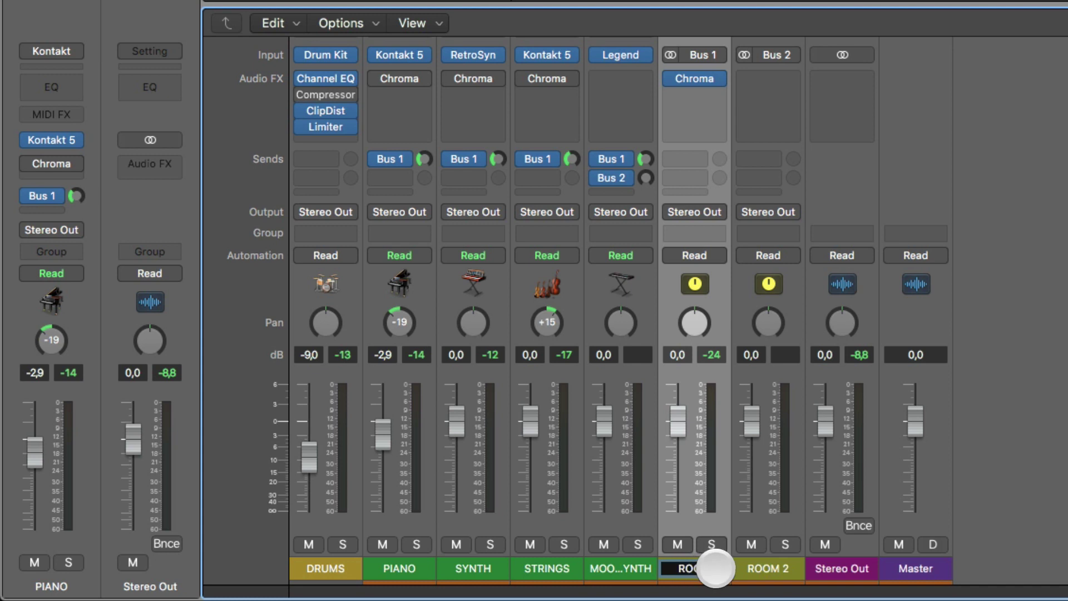
pyautogui.write('1')
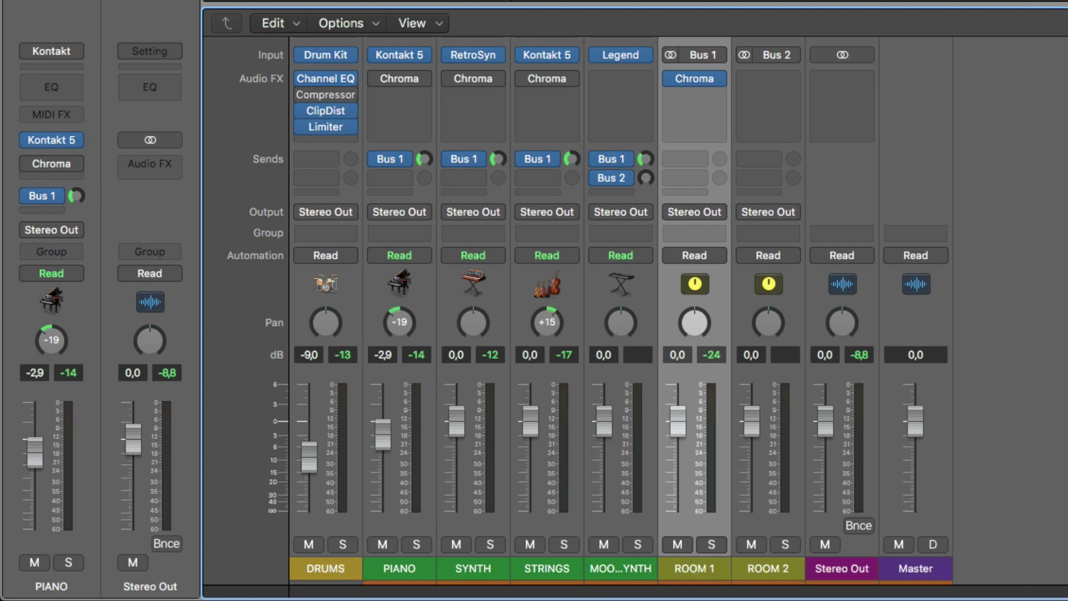
# - Insert the EnVerb reverb as an audio effect on the ROOM 2 channel
pyautogui.click(770, 83)
pyautogui.moveTo(805, 128)
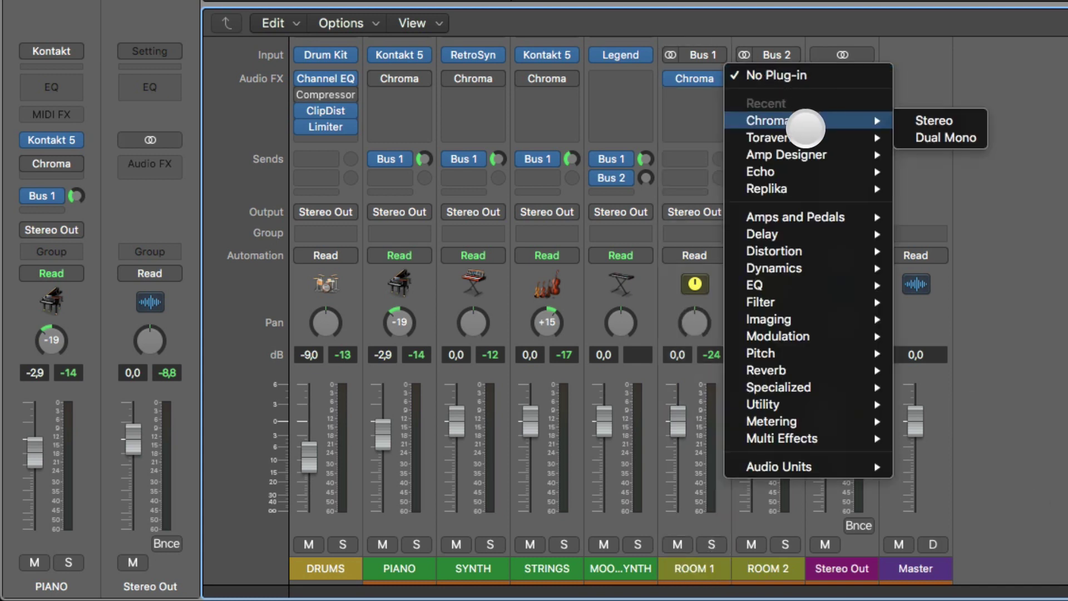
pyautogui.moveTo(773, 370)
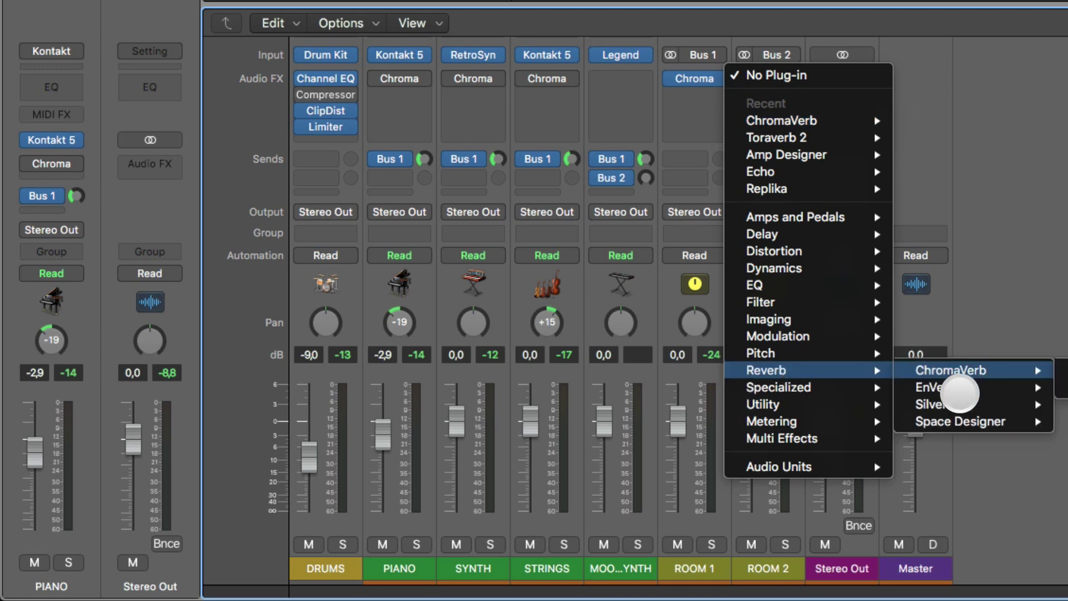
pyautogui.moveTo(1025, 389)
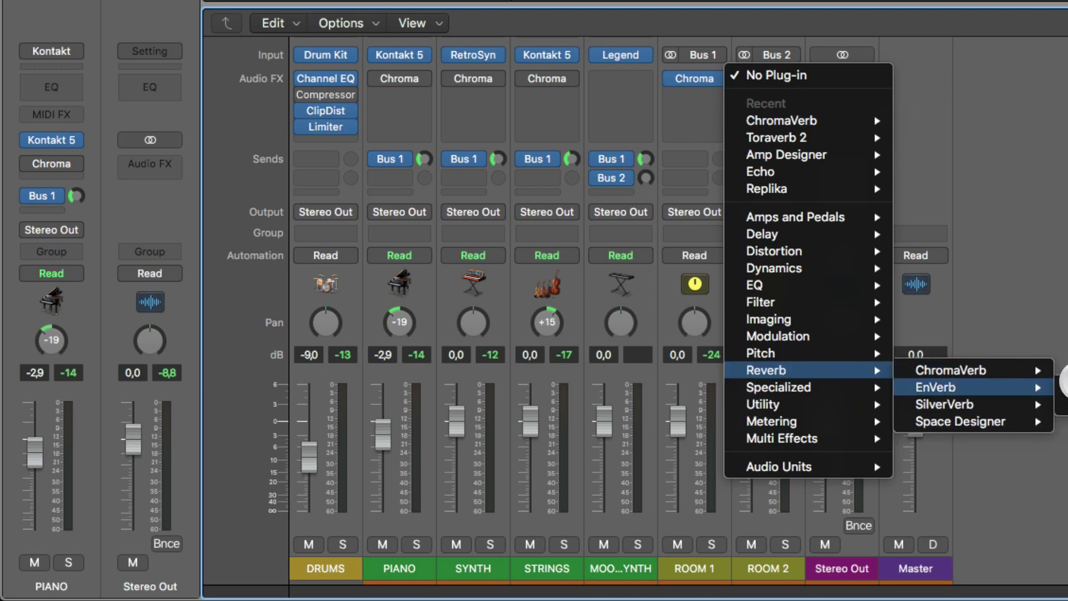
pyautogui.click(1064, 388)
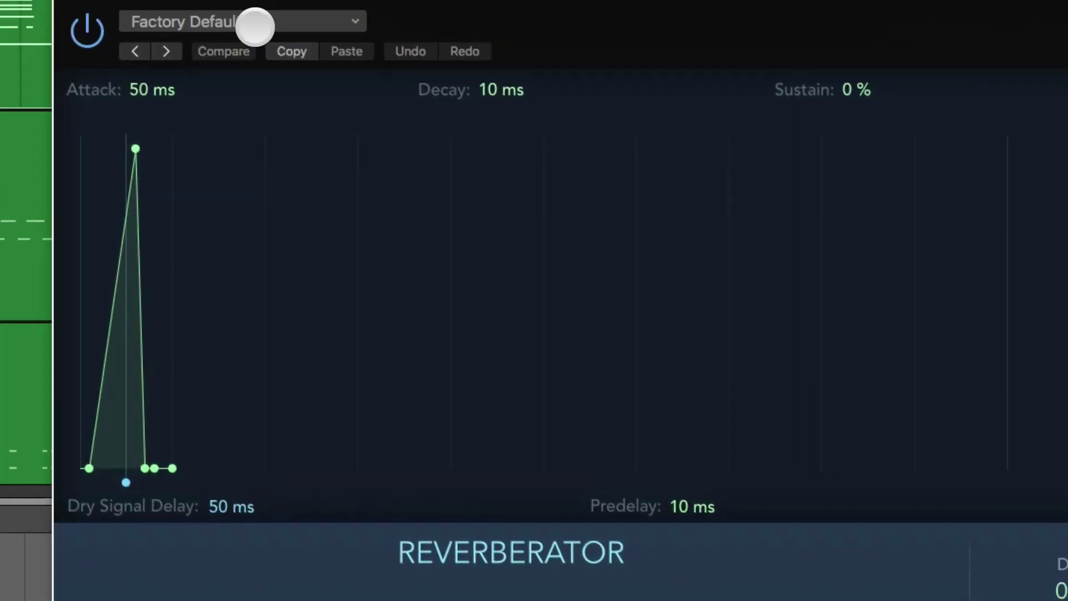
# - Load the Gated Drums preset in ROOM 2's EnVerb and close the plug-in window
pyautogui.click(255, 24)
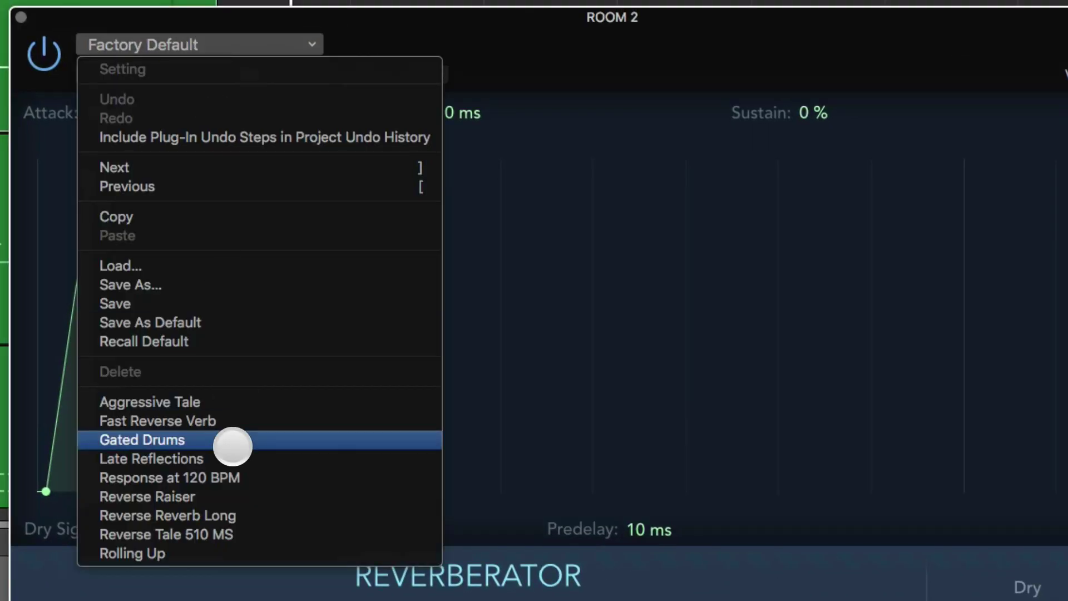
pyautogui.click(233, 446)
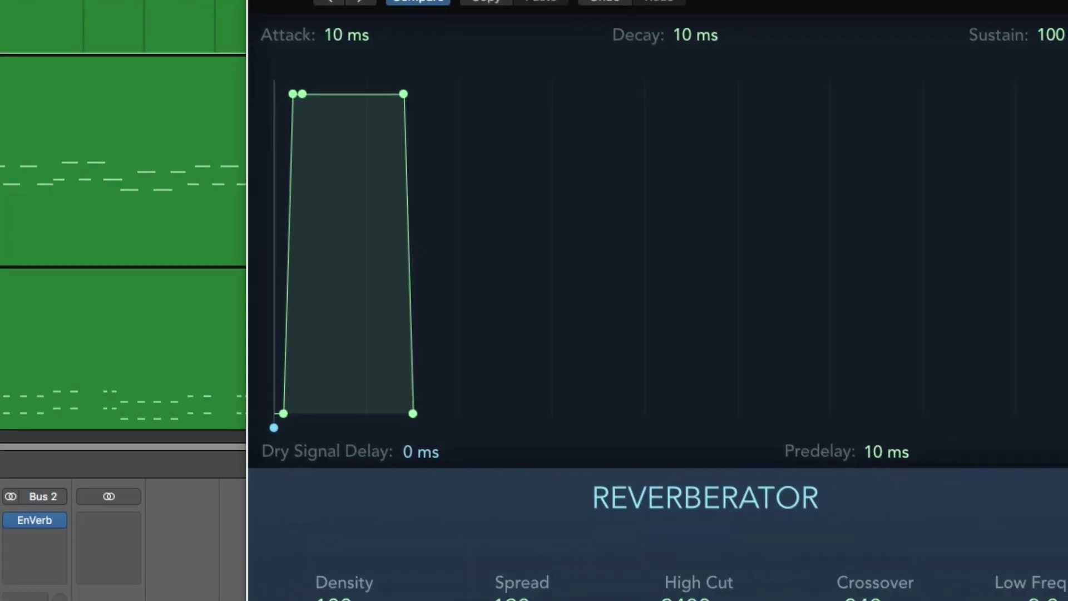
pyautogui.press('super+w')
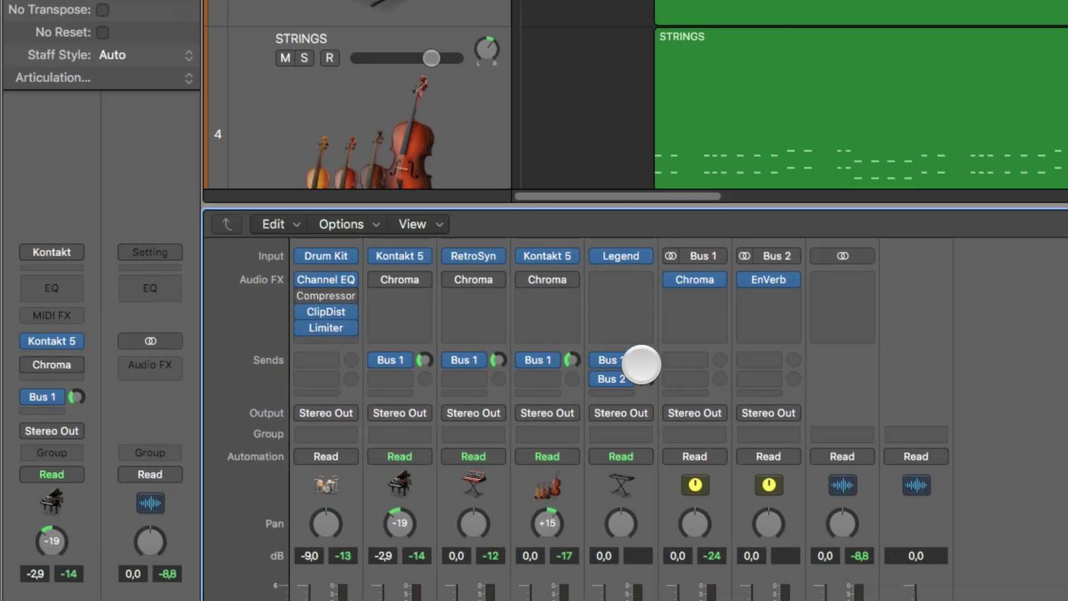
# - Turn the MOOG SYNTH channel's Bus 1 send level all the way down
pyautogui.moveTo(644, 360); pyautogui.dragTo(646, 438)
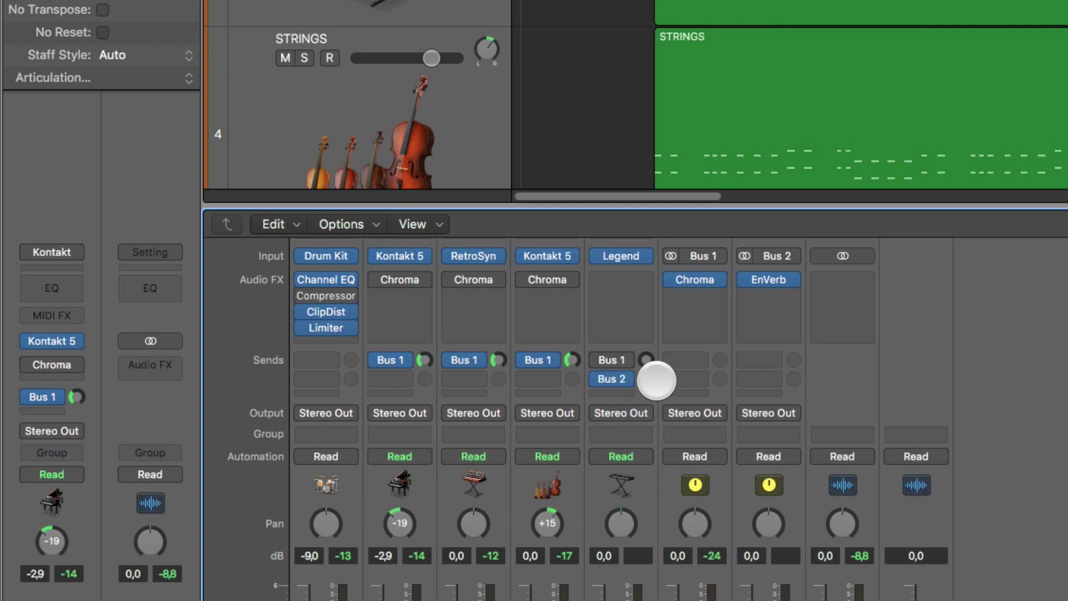
# - Select the MOOG SYNTH track and try out its Bus 2 send level by ear
pyautogui.click(554, 83)
pyautogui.scroll(-5, 554, 83)
pyautogui.click(451, 65)
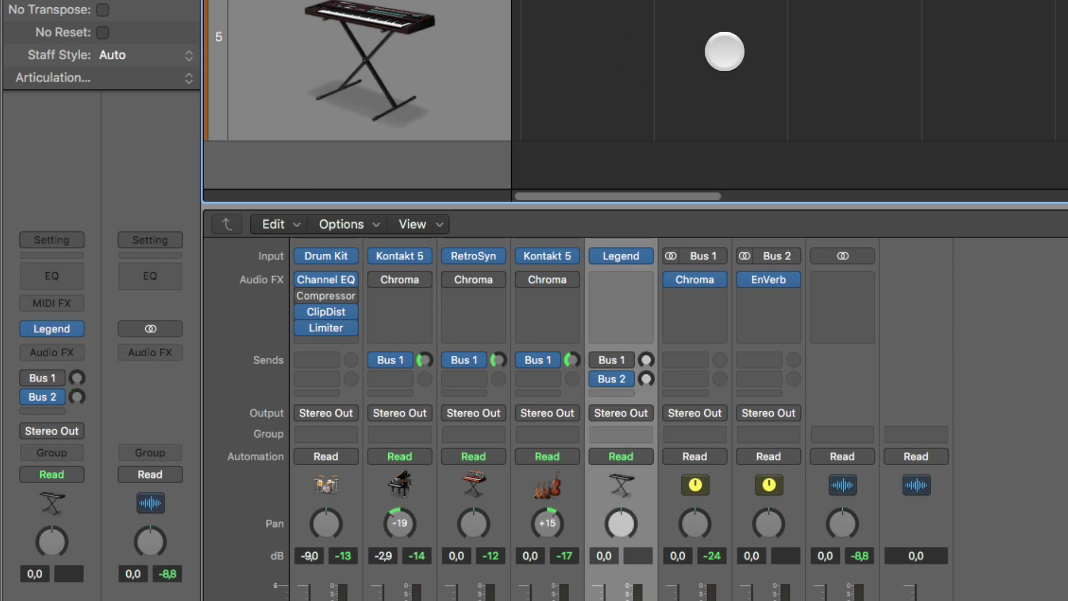
pyautogui.moveTo(643, 384)
pyautogui.mouseDown()
pyautogui.moveTo(651, 269)
pyautogui.moveTo(658, 429)
pyautogui.moveTo(749, 431)
pyautogui.moveTo(658, 410)
pyautogui.moveTo(652, 377)
pyautogui.mouseUp()
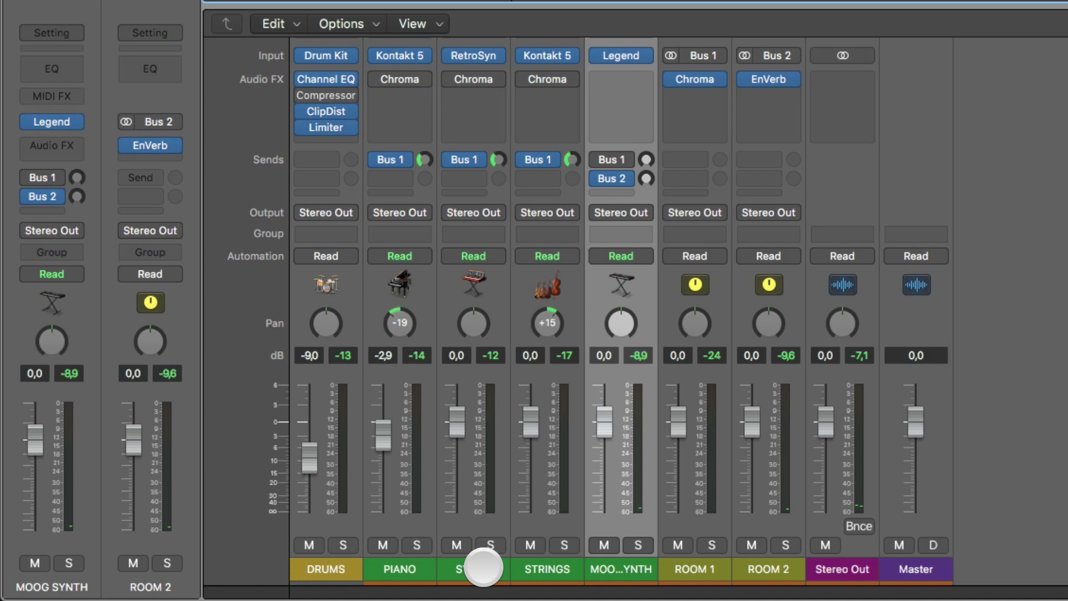
# - Turn the SYNTH channel's Bus 1 send fully down and audition a new Bus 2 send on that channel
pyautogui.moveTo(479, 225)
pyautogui.mouseDown()
pyautogui.moveTo(496, 261)
pyautogui.moveTo(476, 236)
pyautogui.mouseUp()
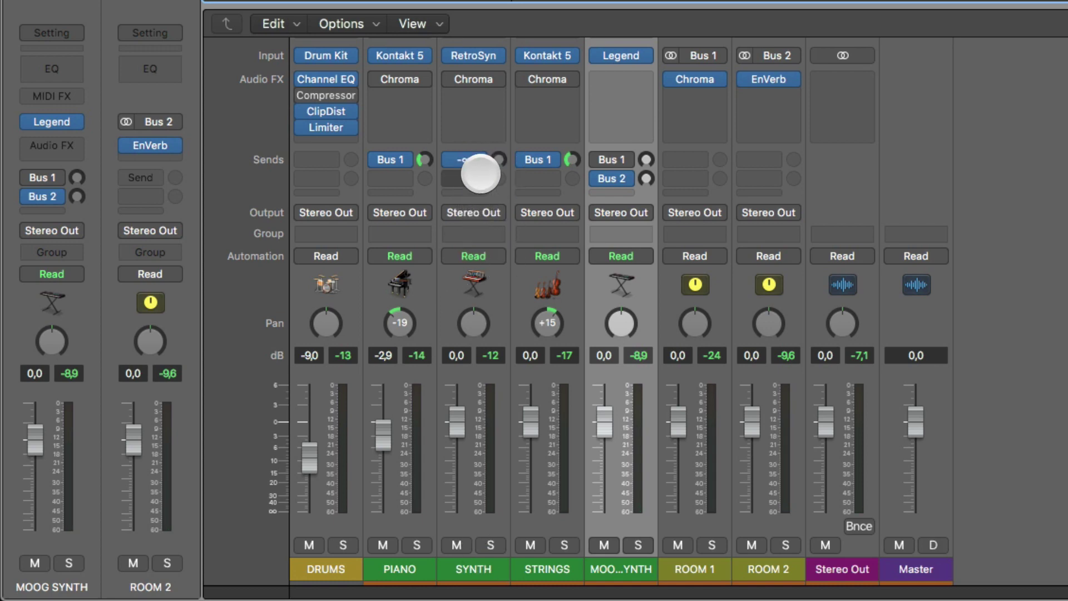
pyautogui.click(473, 162)
pyautogui.click(538, 261)
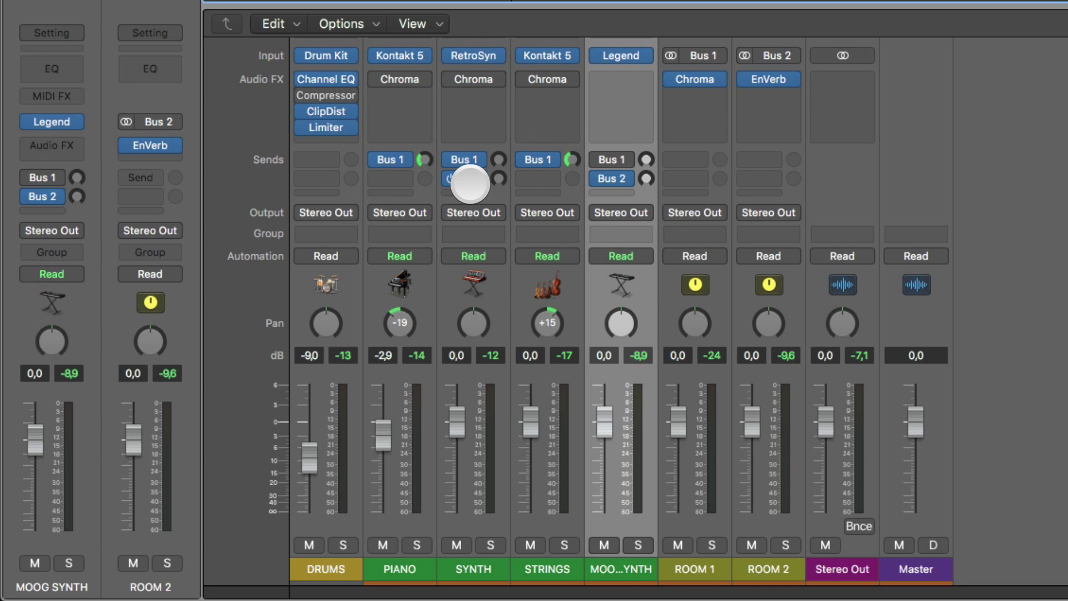
pyautogui.click(497, 179)
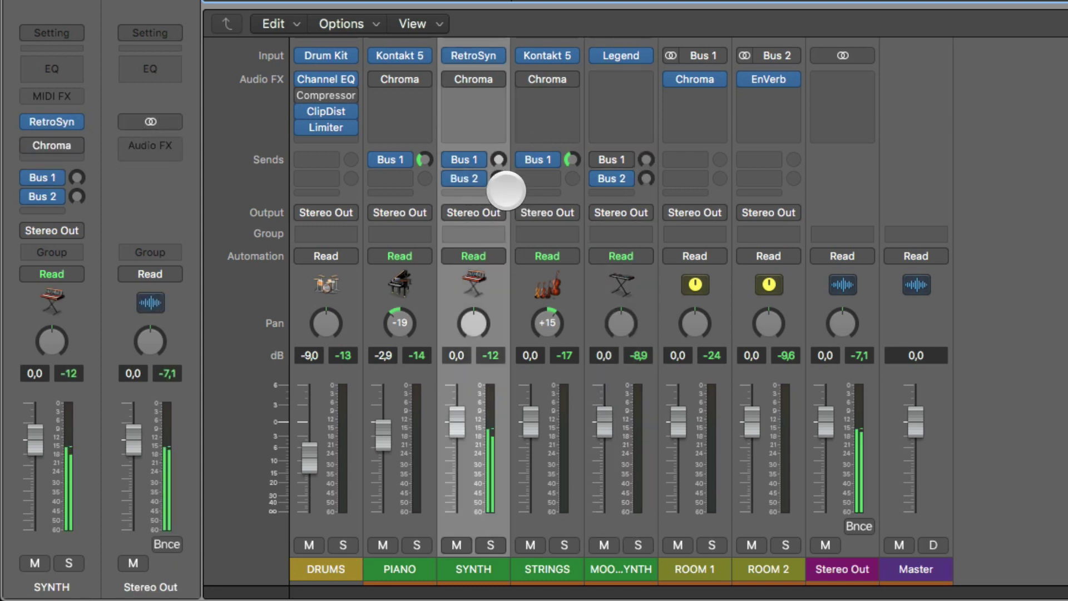
pyautogui.moveTo(501, 182); pyautogui.dragTo(589, 238)
# - Add a third send to the SYNTH channel, routed to Bus 3
pyautogui.click(481, 182)
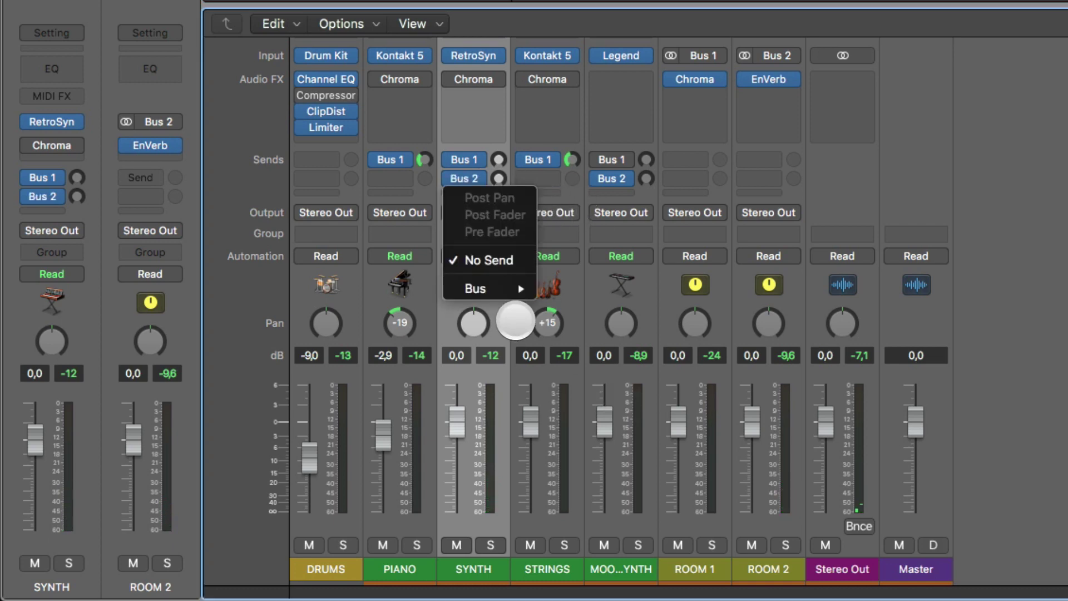
pyautogui.moveTo(507, 287)
pyautogui.click(579, 8)
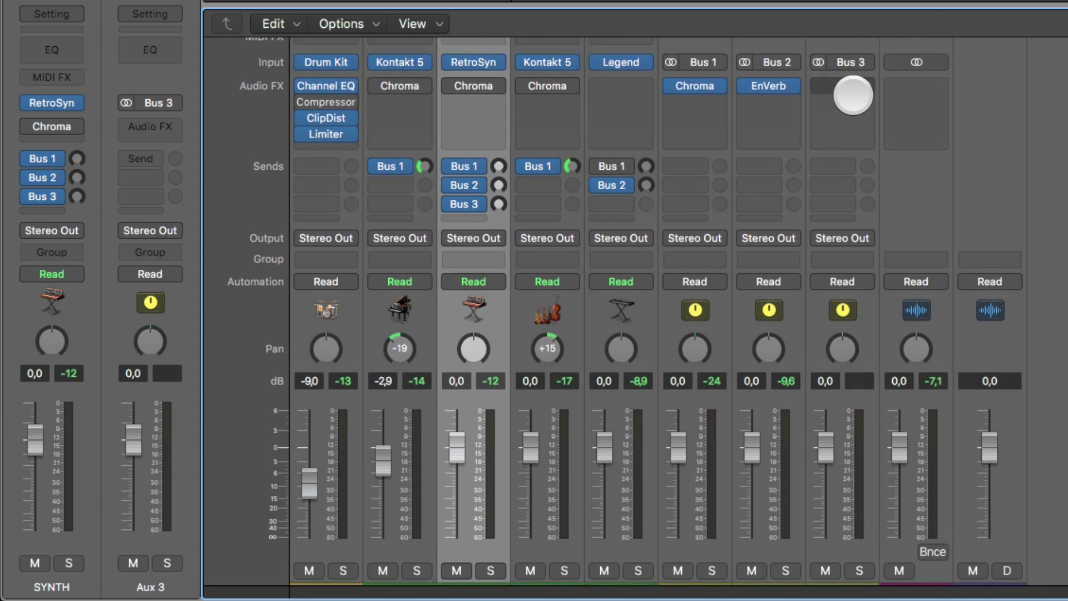
pyautogui.scroll(-1, 863, 179)
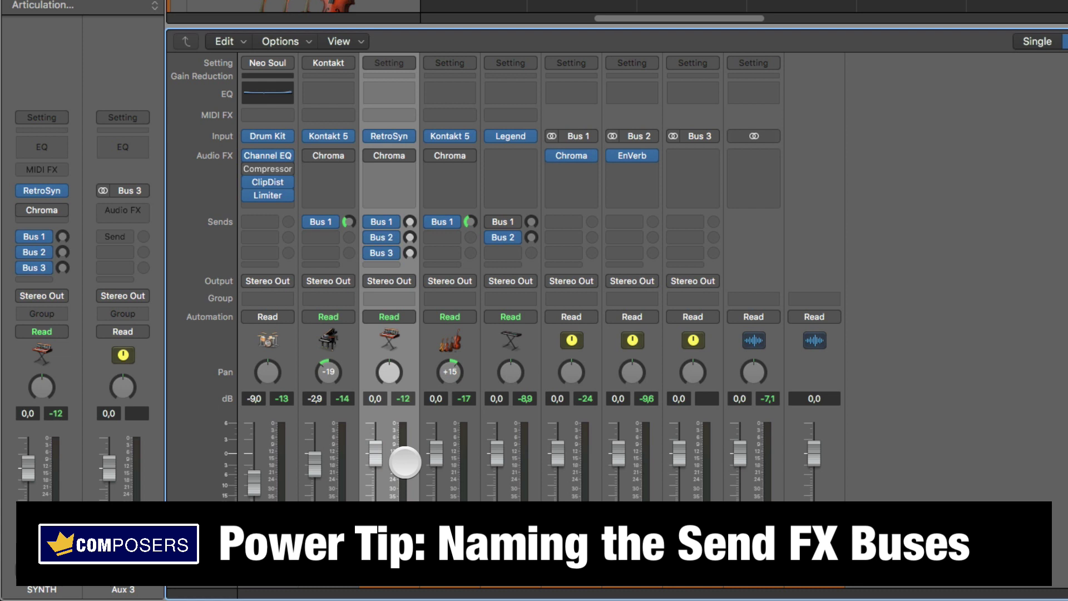
# - Open the I/O labels list and give Bus 1 a user label with the short name HALL
pyautogui.click(410, 223)
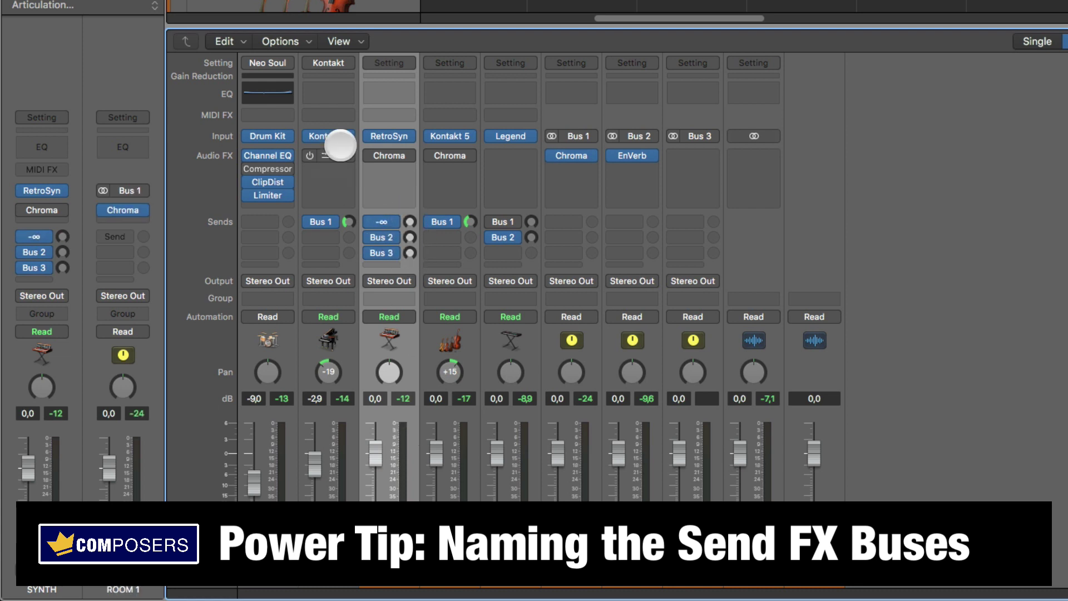
pyautogui.click(287, 42)
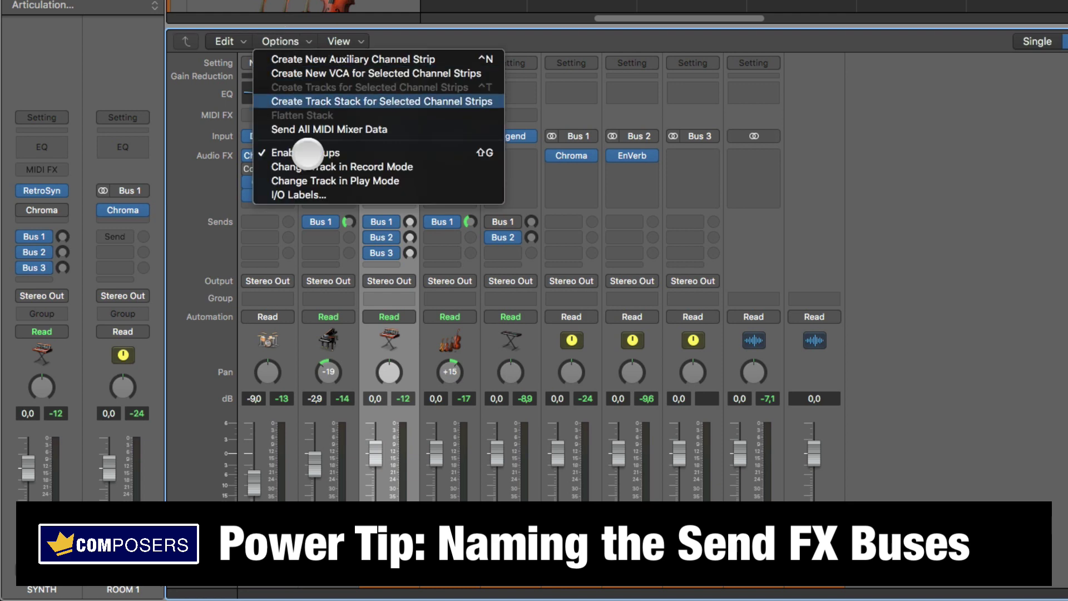
pyautogui.click(298, 196)
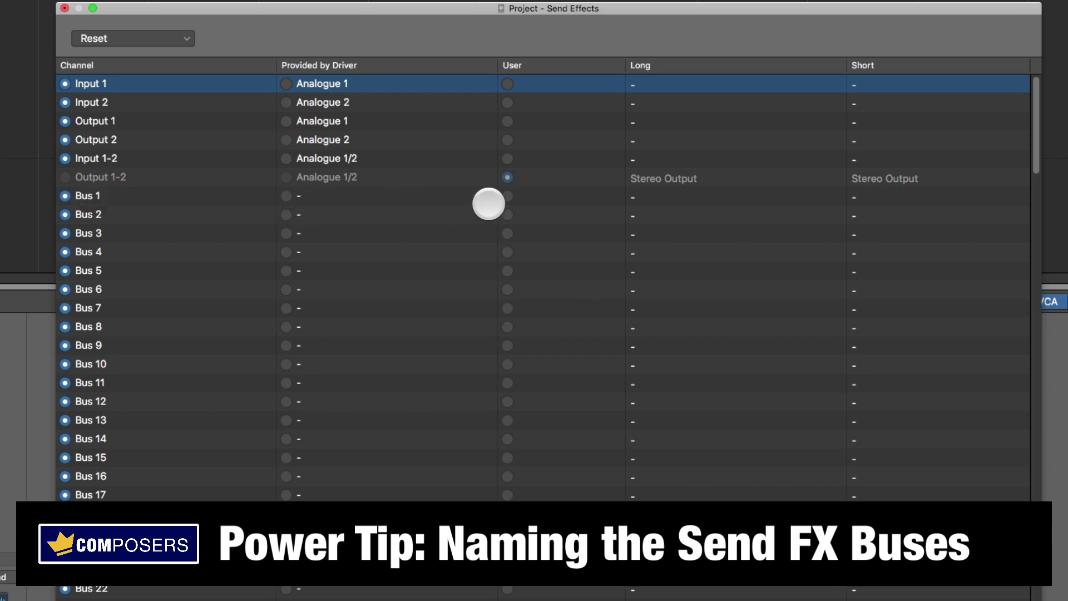
pyautogui.click(505, 198)
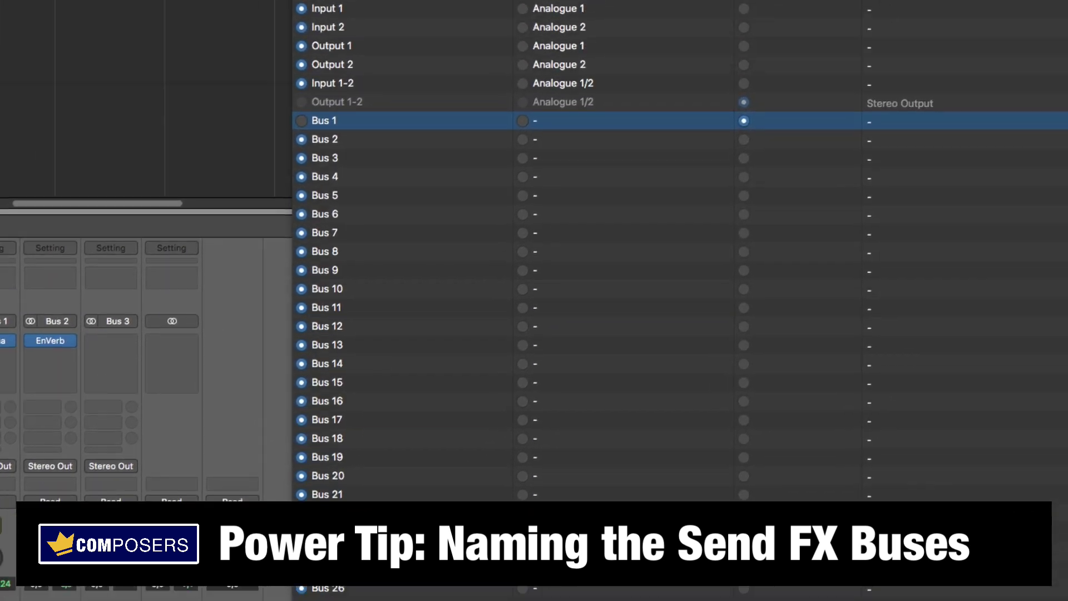
pyautogui.doubleClick(871, 196)
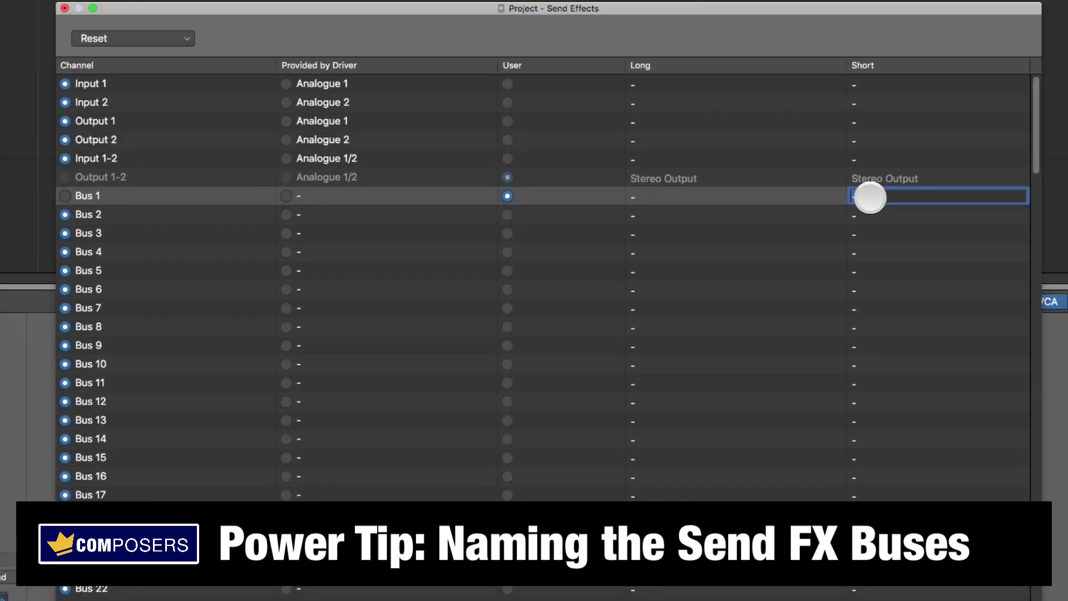
pyautogui.write('HALL')
pyautogui.press('Return')
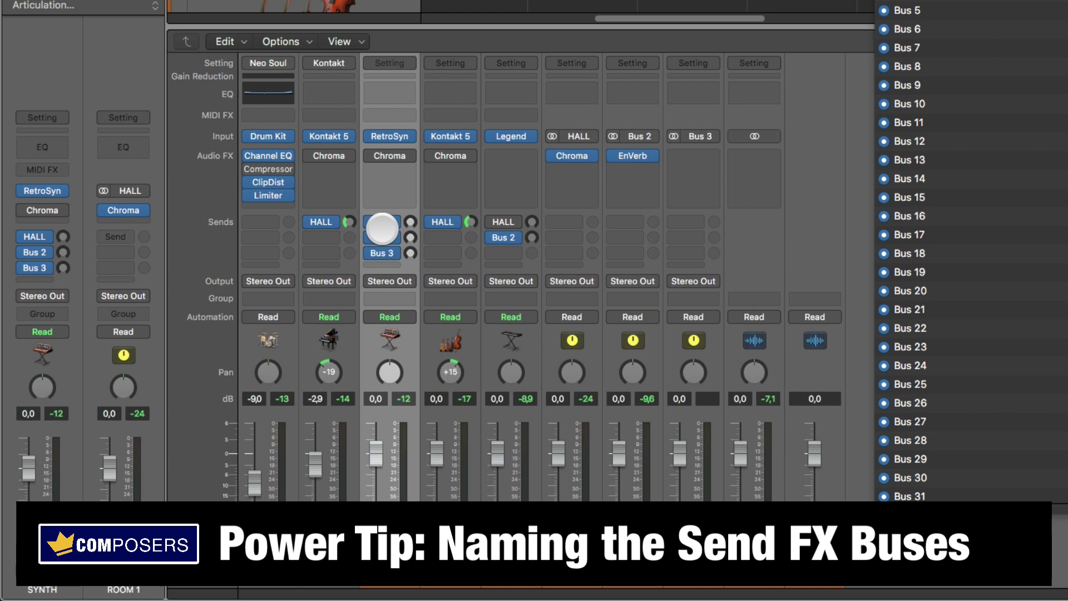
# - Add a send to Bus 1 (HALL) on the ROOM 1 auxiliary channel
pyautogui.click(557, 223)
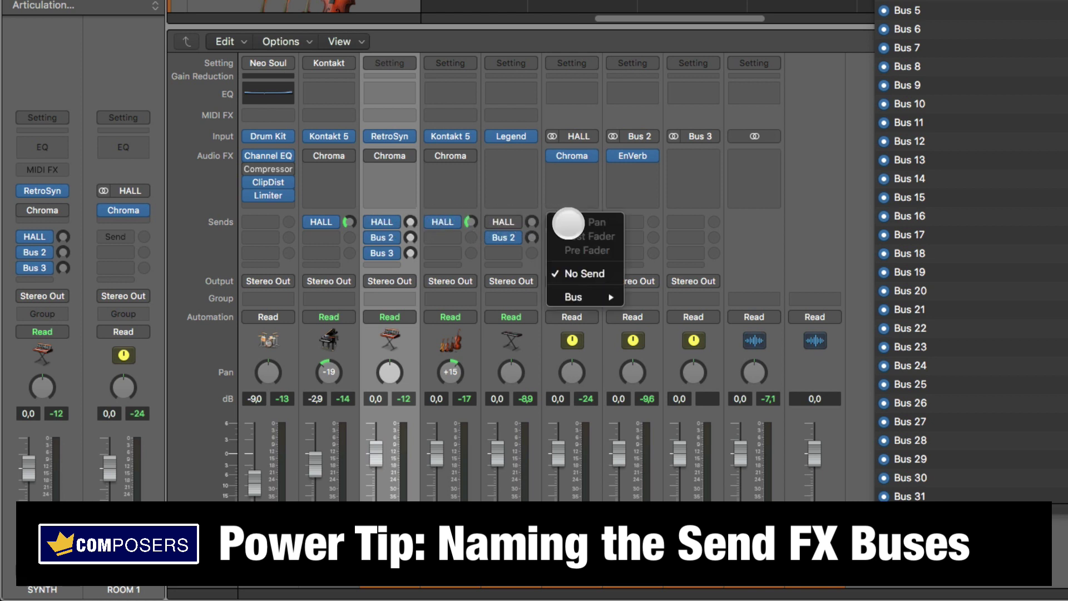
pyautogui.moveTo(587, 296)
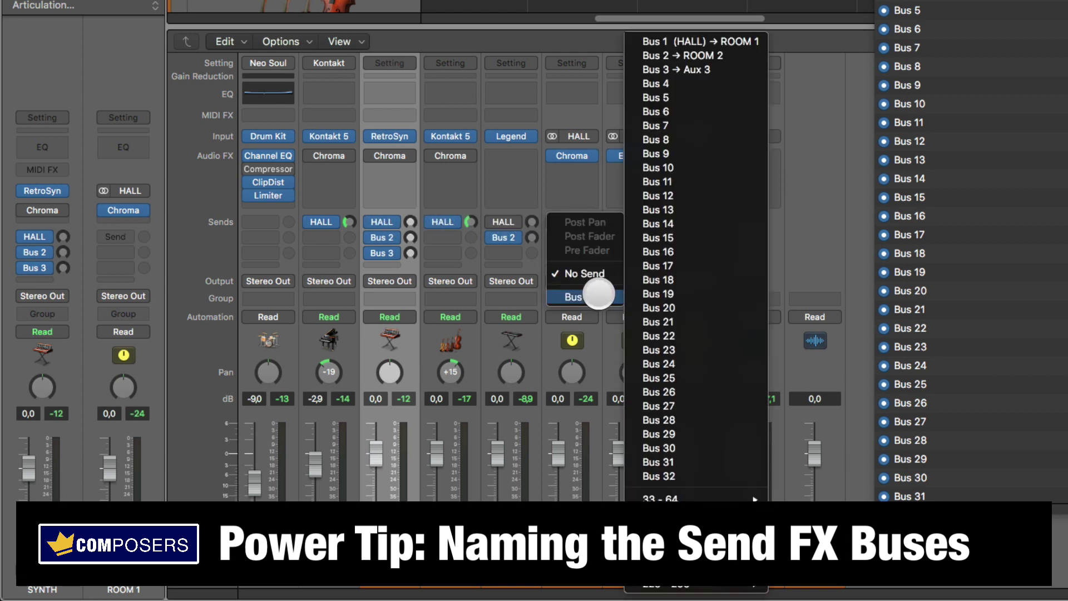
pyautogui.click(697, 41)
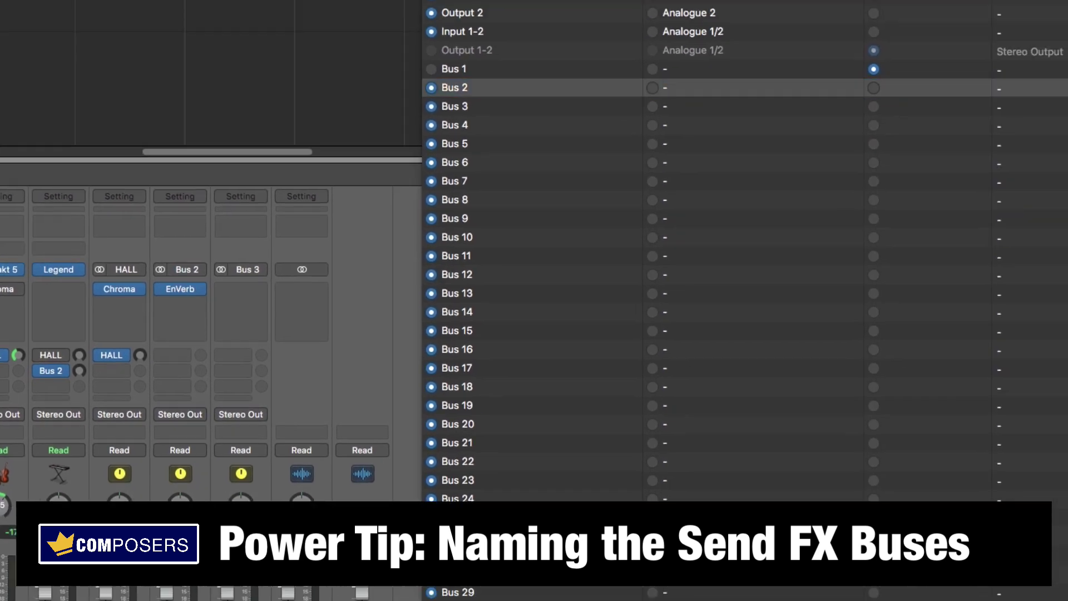
# - Give Bus 2 the short label ROOM and check the bus list of the MOOG SYNTH channel's second send
pyautogui.doubleClick(922, 182)
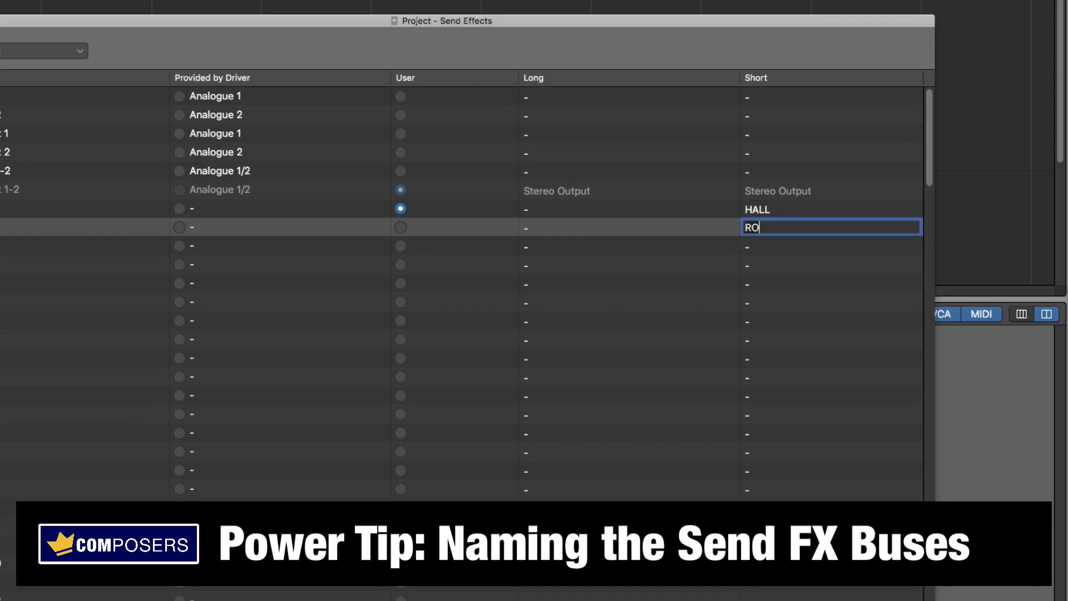
pyautogui.click(758, 232)
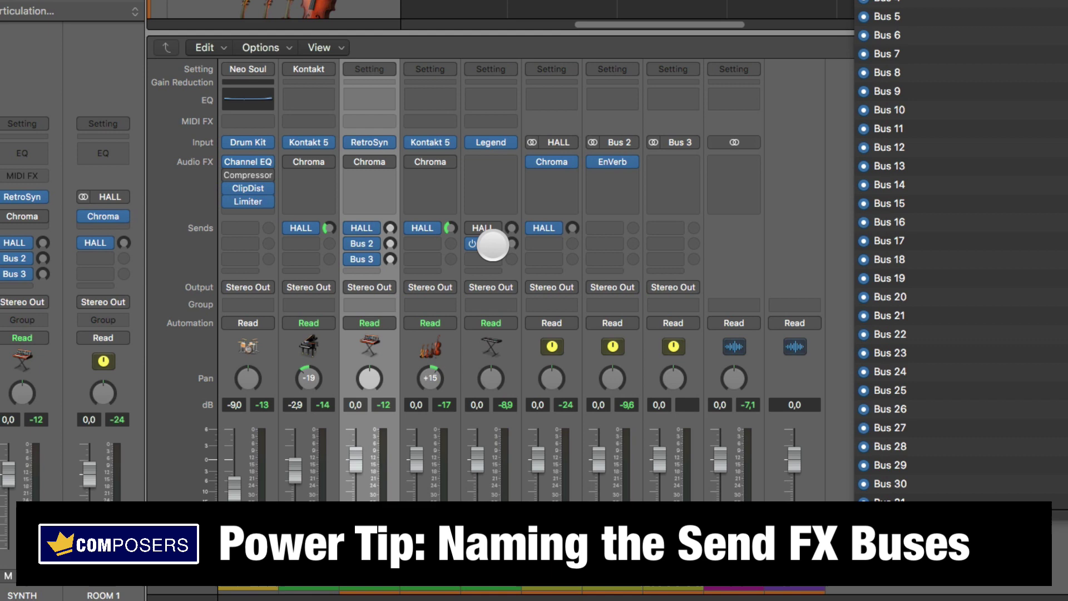
pyautogui.click(184, 335)
pyautogui.moveTo(229, 428)
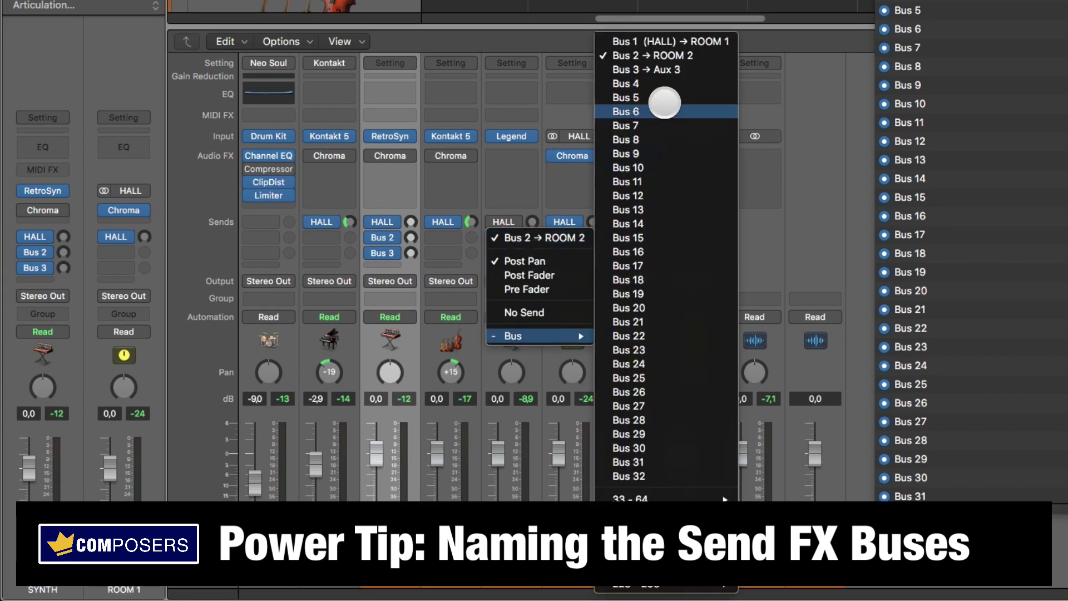
pyautogui.click(690, 30)
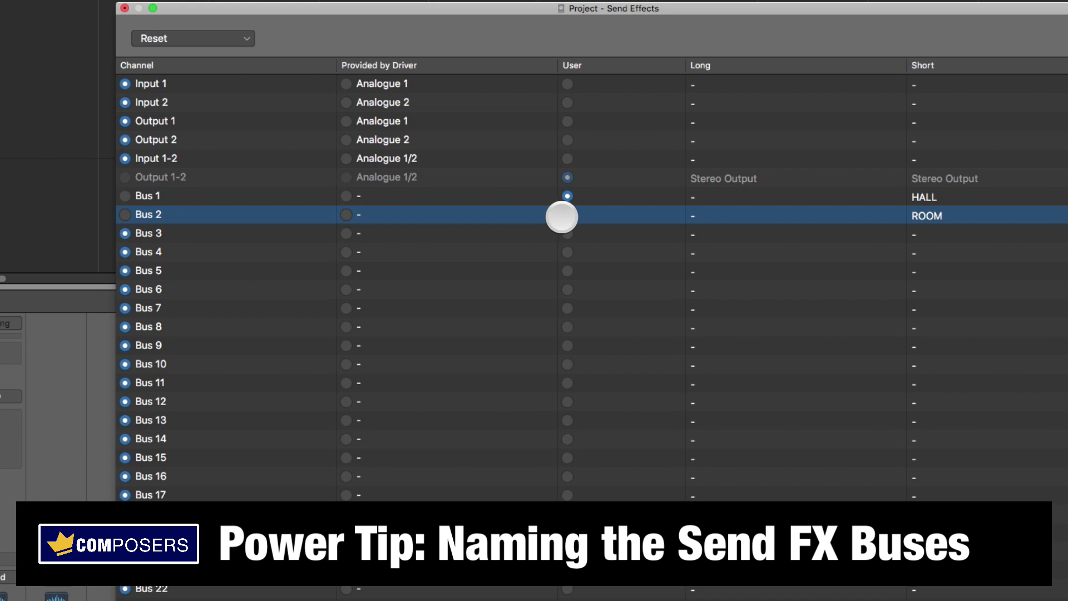
# - Set the long labels to CONCERT HALL for Bus 1 and DRUM ROOM for Bus 2
pyautogui.doubleClick(704, 199)
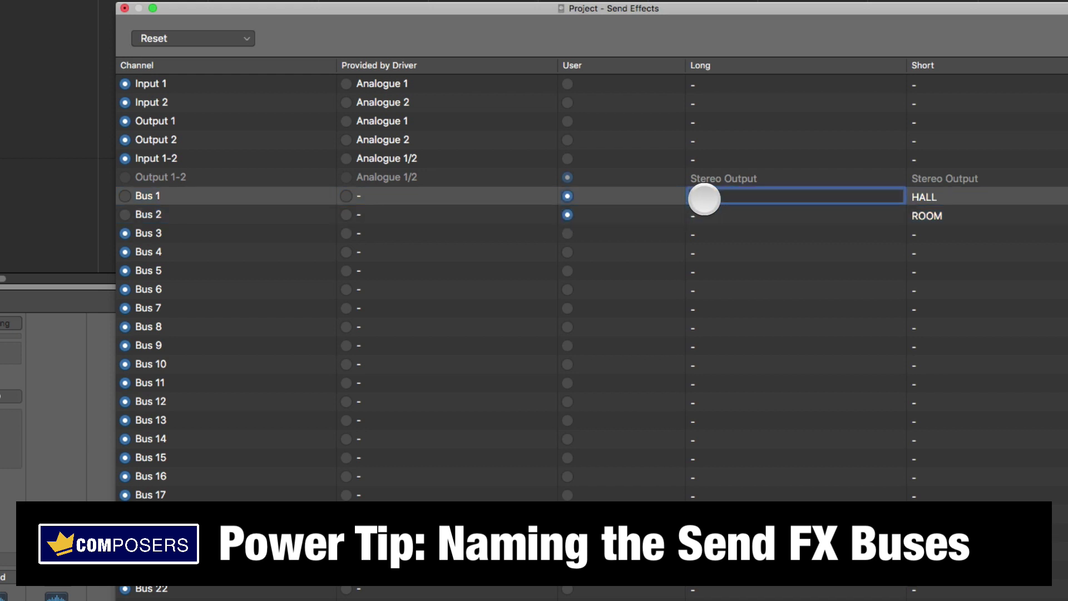
pyautogui.write('CONE')
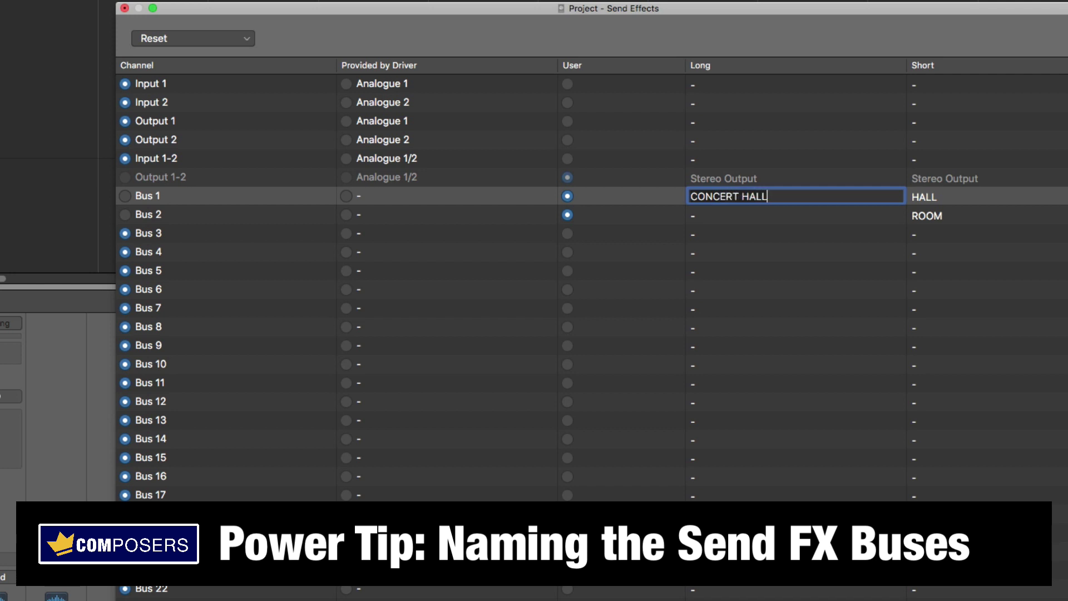
pyautogui.press('Return')
pyautogui.doubleClick(708, 216)
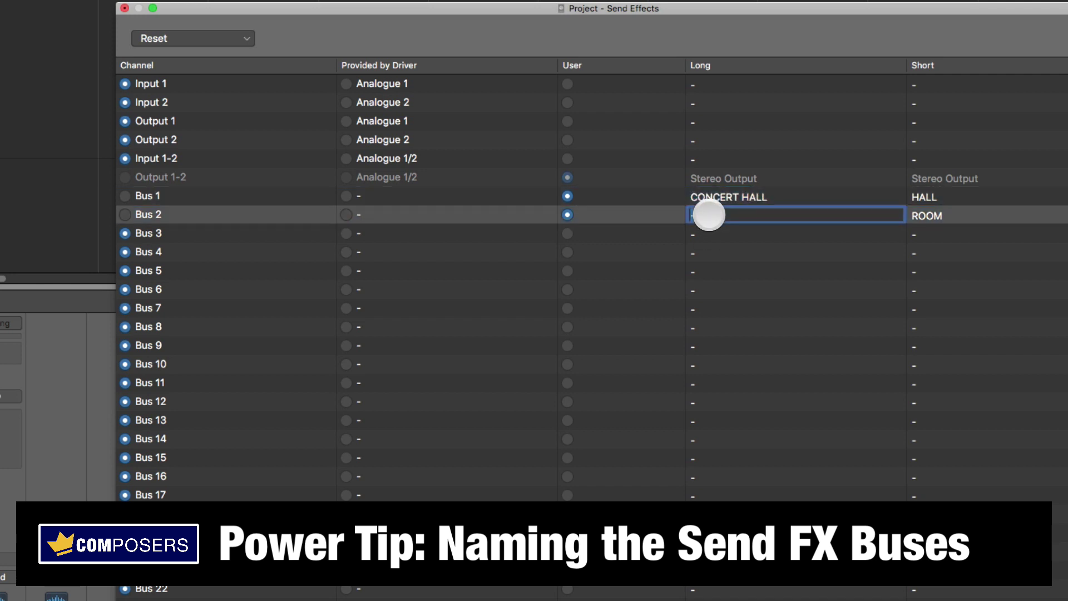
pyautogui.write('DRUM ROOM')
pyautogui.press('Return')
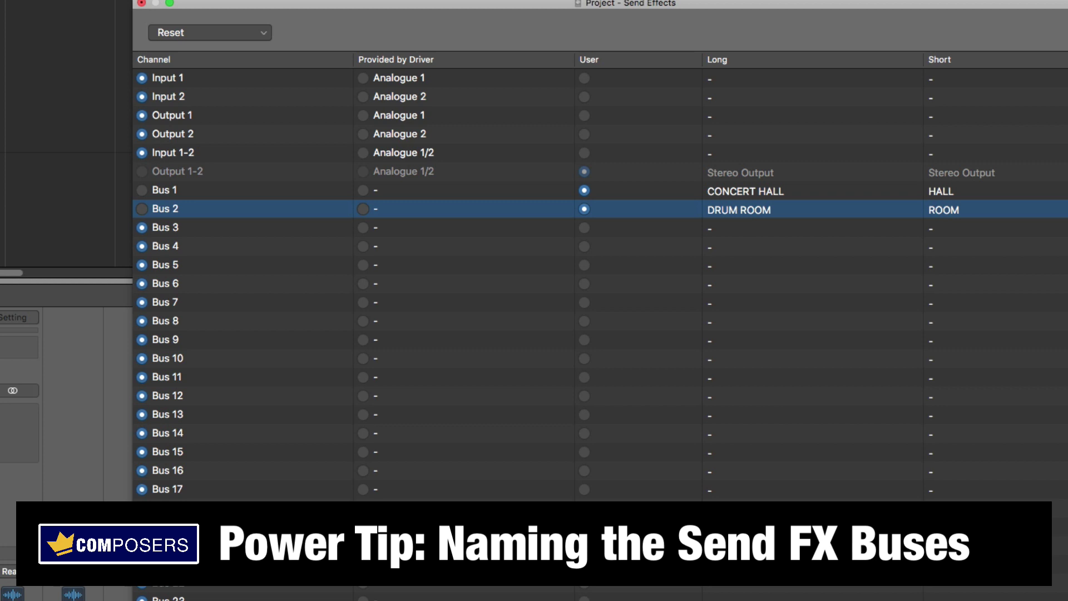